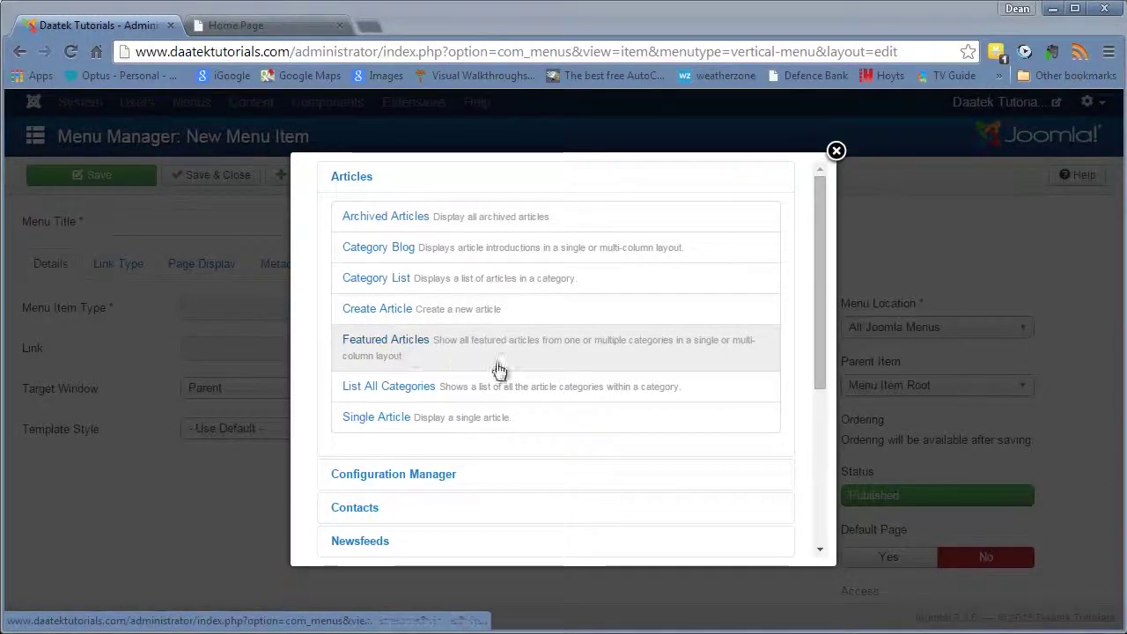
# Pick Articles > List All Categories as the new menu item's type.
pyautogui.click(383, 391)
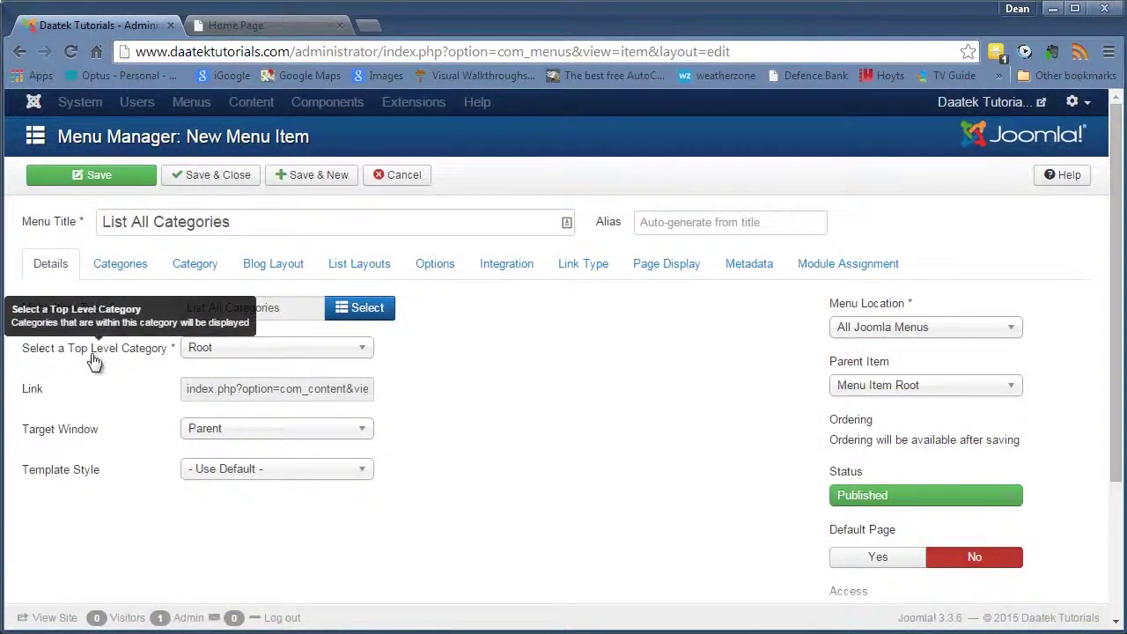
# Try Level 3 as the top level category, then set it back to Root.
pyautogui.click(356, 357)
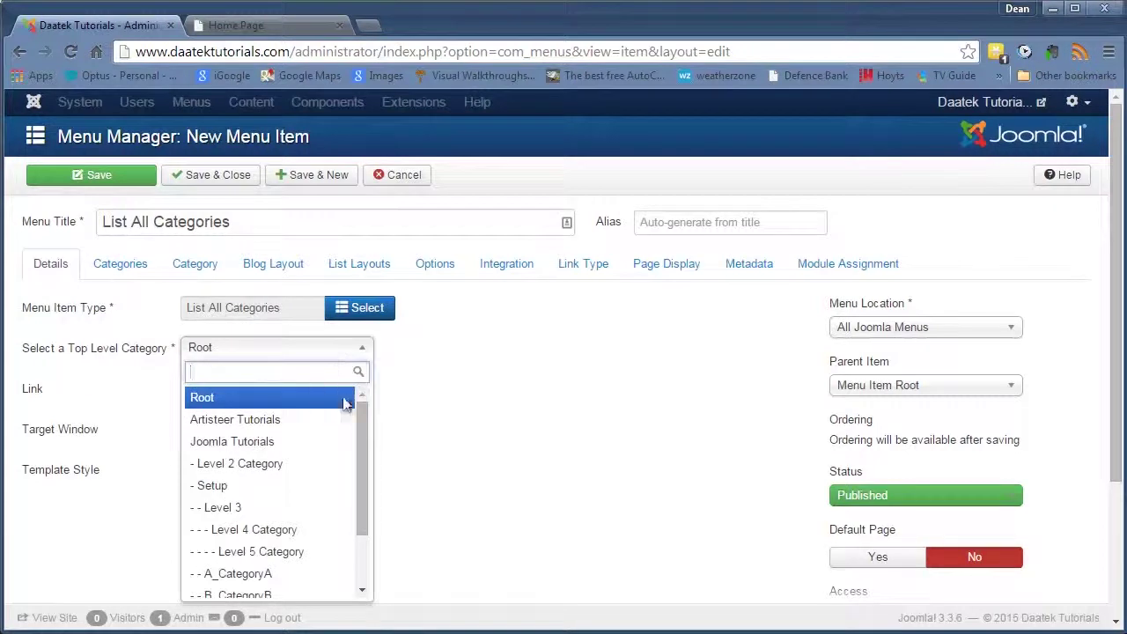
pyautogui.moveTo(364, 411)
pyautogui.mouseDown()
pyautogui.moveTo(360, 433)
pyautogui.moveTo(359, 402)
pyautogui.mouseUp()
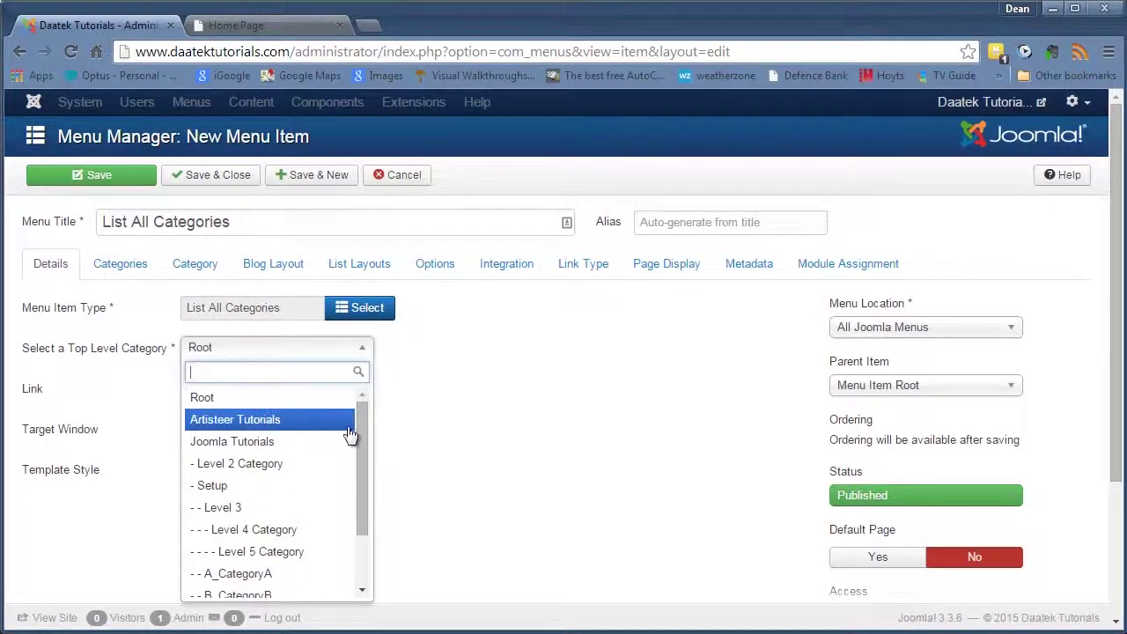
pyautogui.moveTo(360, 432); pyautogui.dragTo(362, 448)
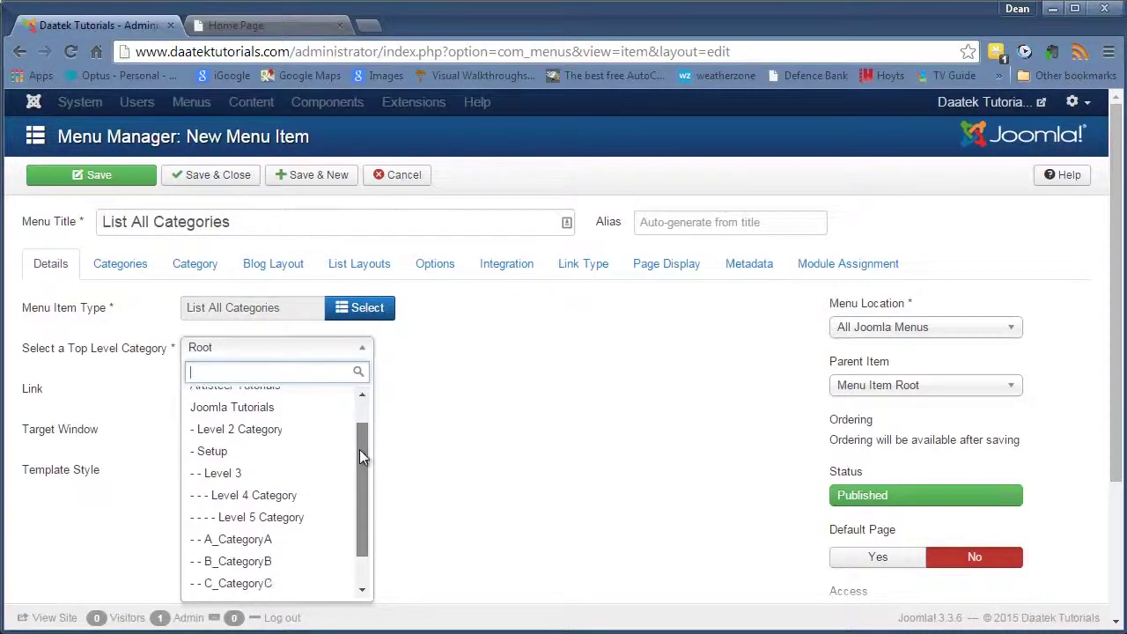
pyautogui.click(255, 478)
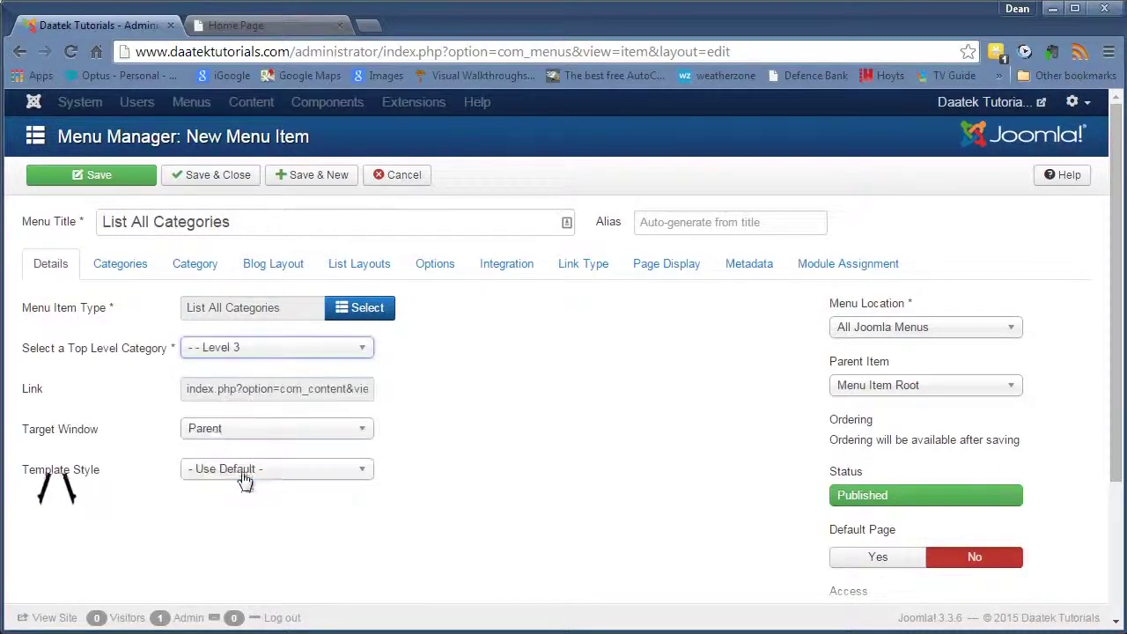
pyautogui.click(350, 354)
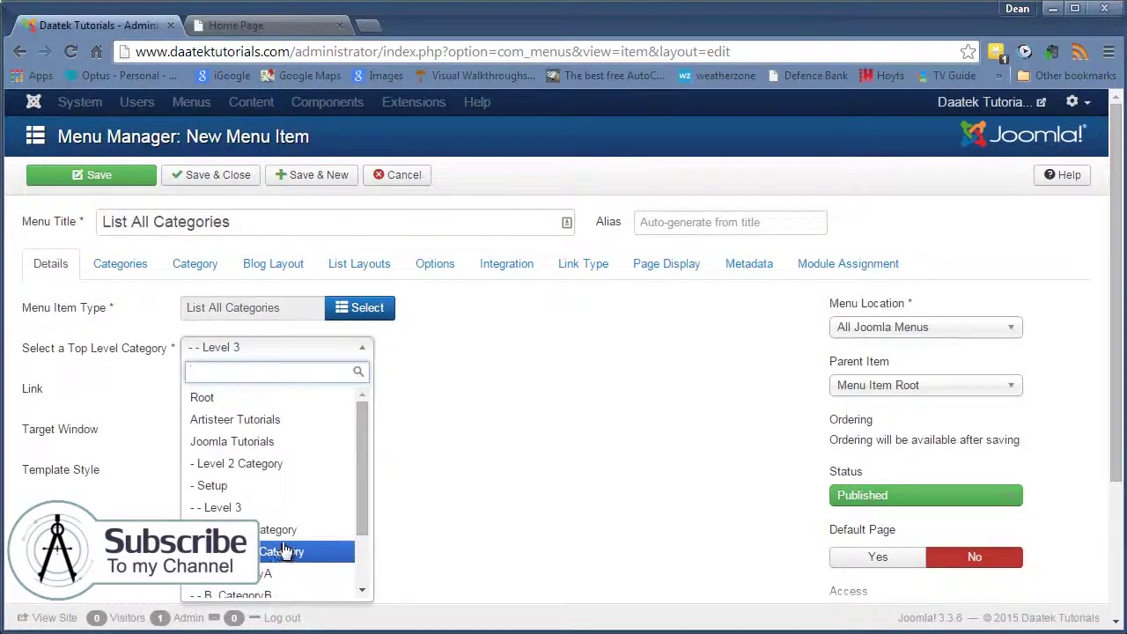
pyautogui.click(203, 397)
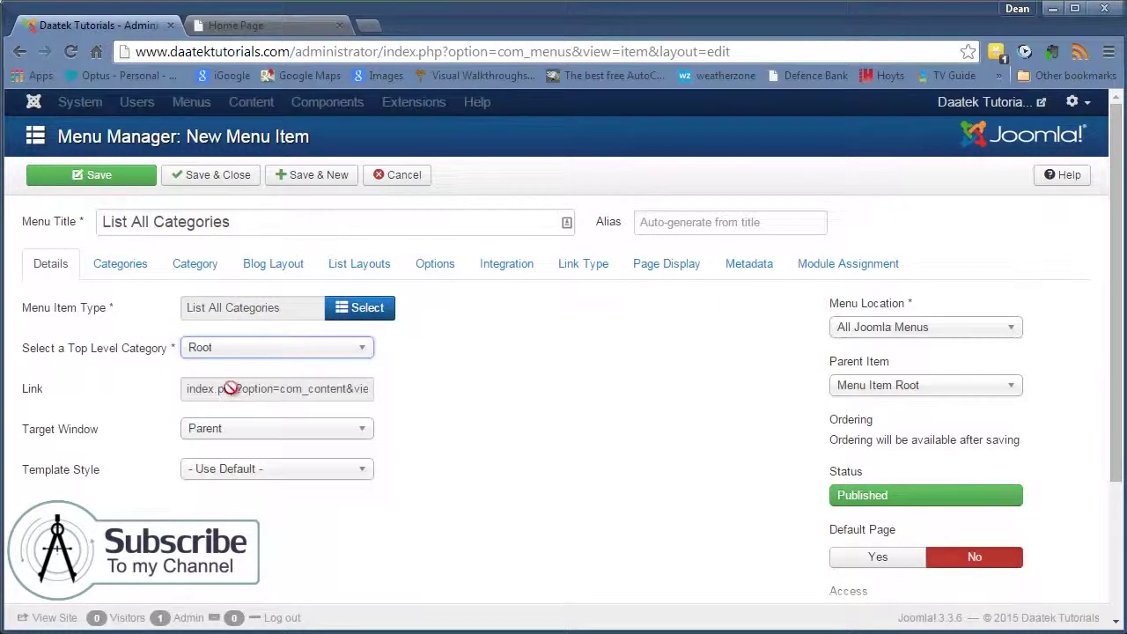
pyautogui.click(343, 350)
pyautogui.moveTo(360, 421); pyautogui.dragTo(362, 361)
pyautogui.click(362, 352)
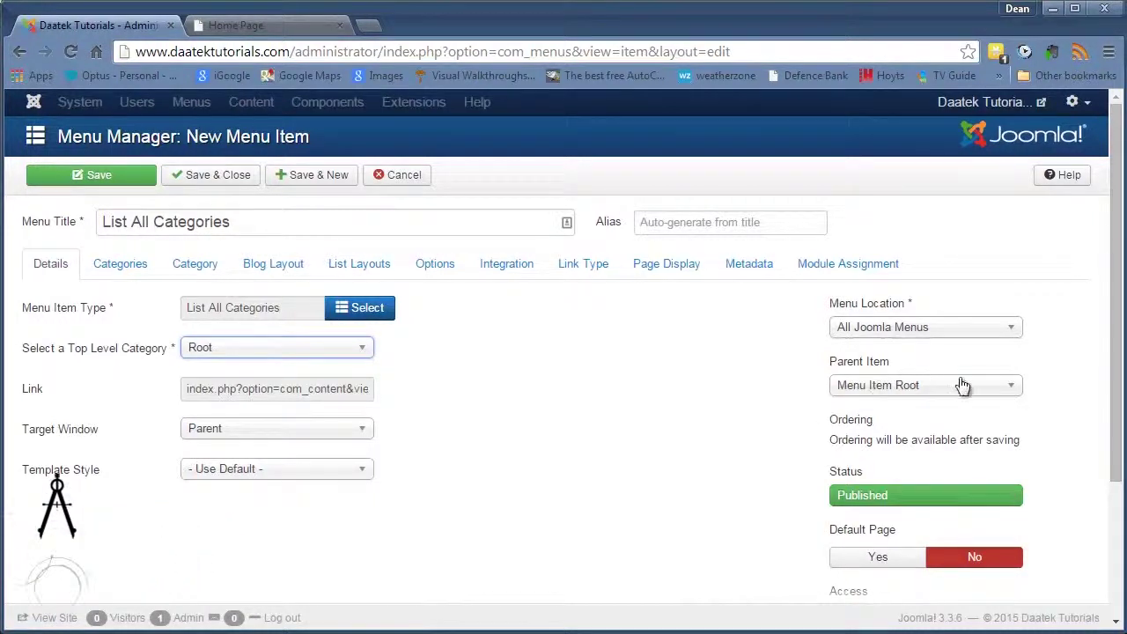
# Set the menu item's Parent Item to Articles.
pyautogui.click(924, 385)
pyautogui.click(847, 429)
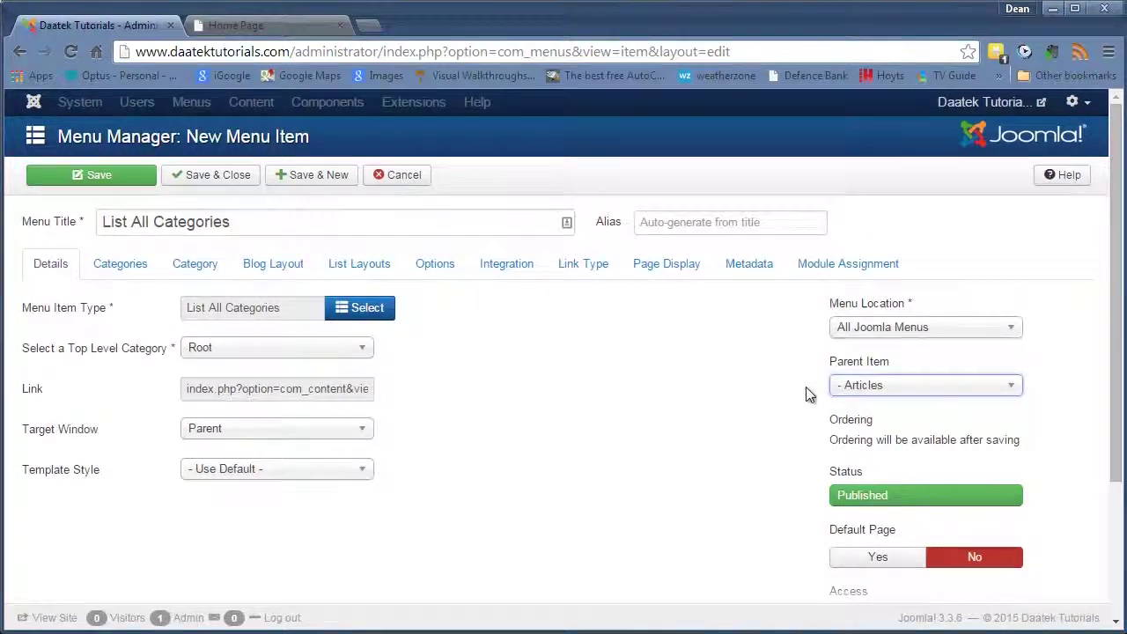
pyautogui.scroll(-2, 805, 386)
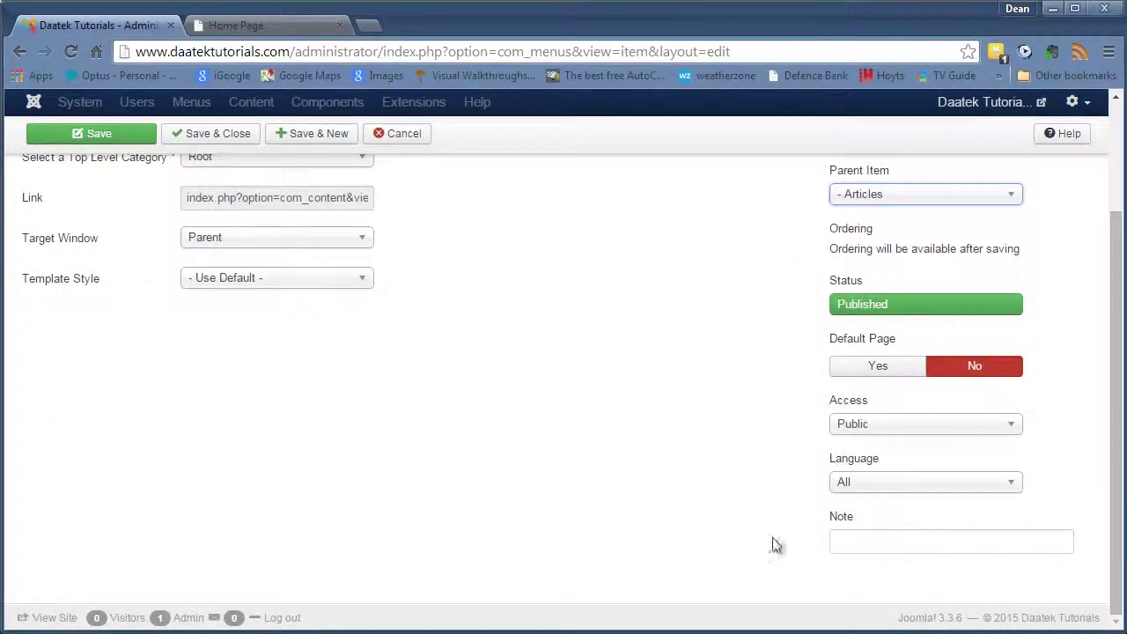
pyautogui.scroll(2, 761, 537)
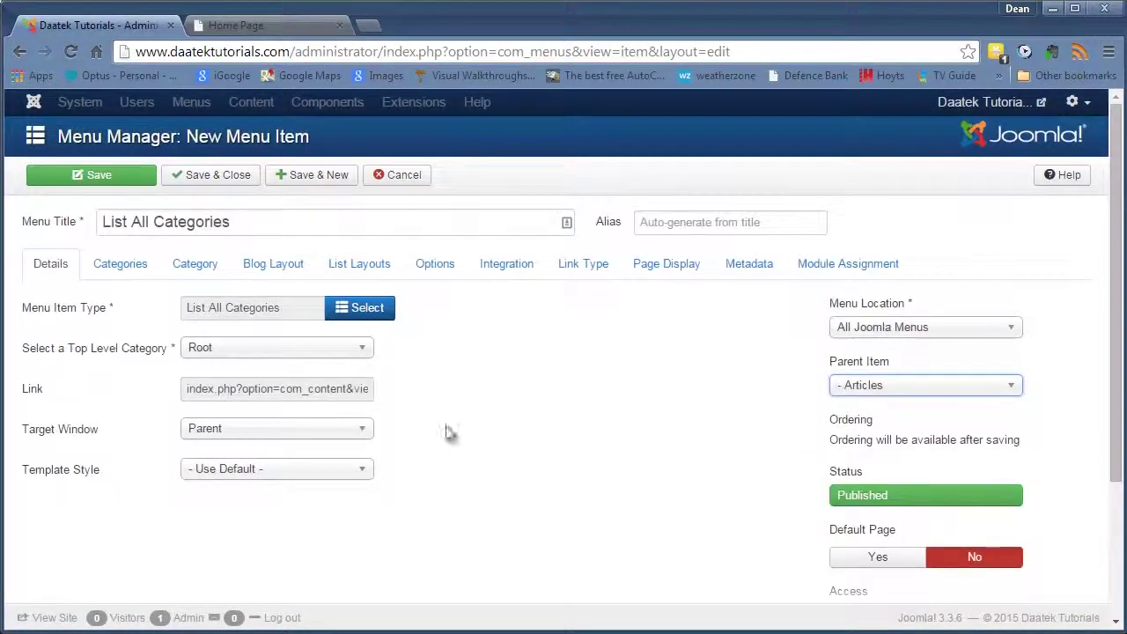
# Save the item and view its site page, expanding and collapsing Joomla Tutorials.
pyautogui.click(202, 181)
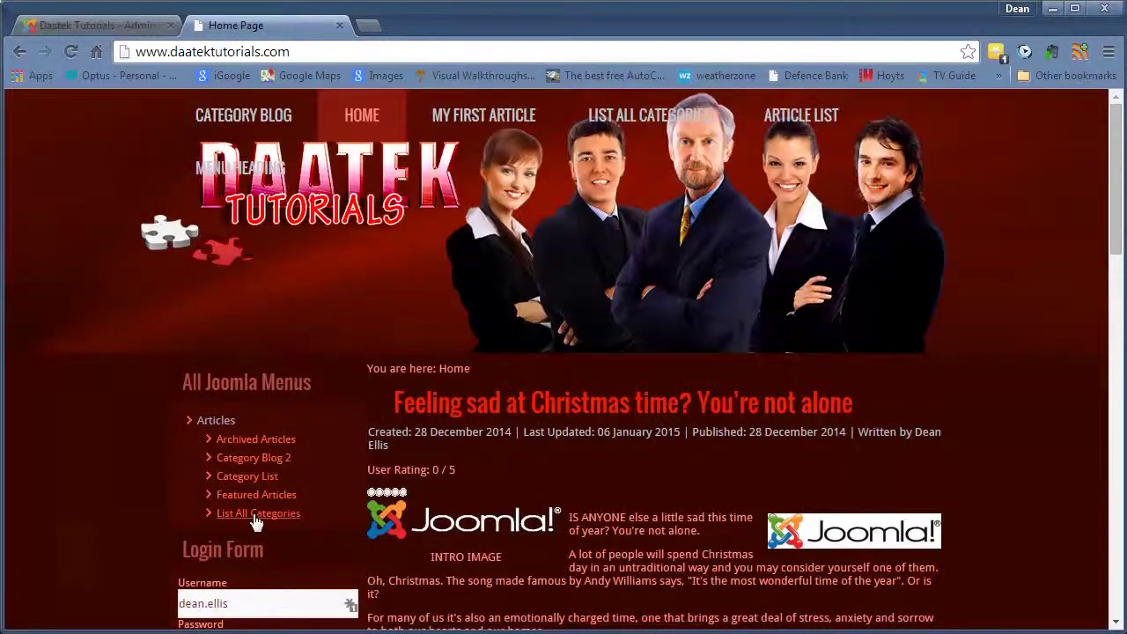
pyautogui.click(251, 523)
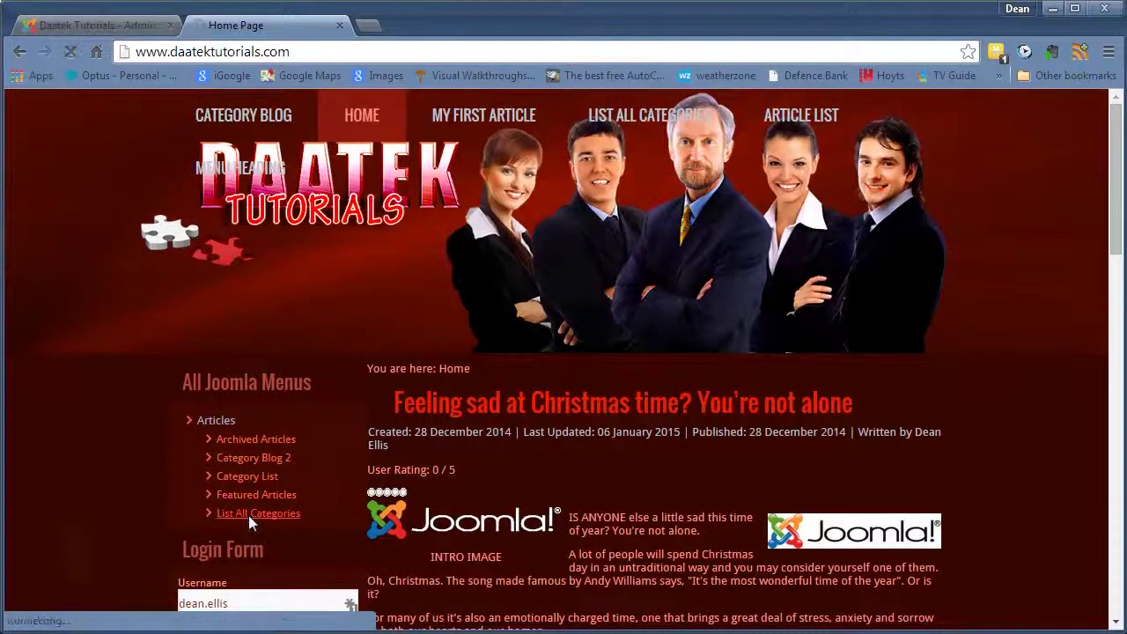
pyautogui.scroll(-1, 551, 507)
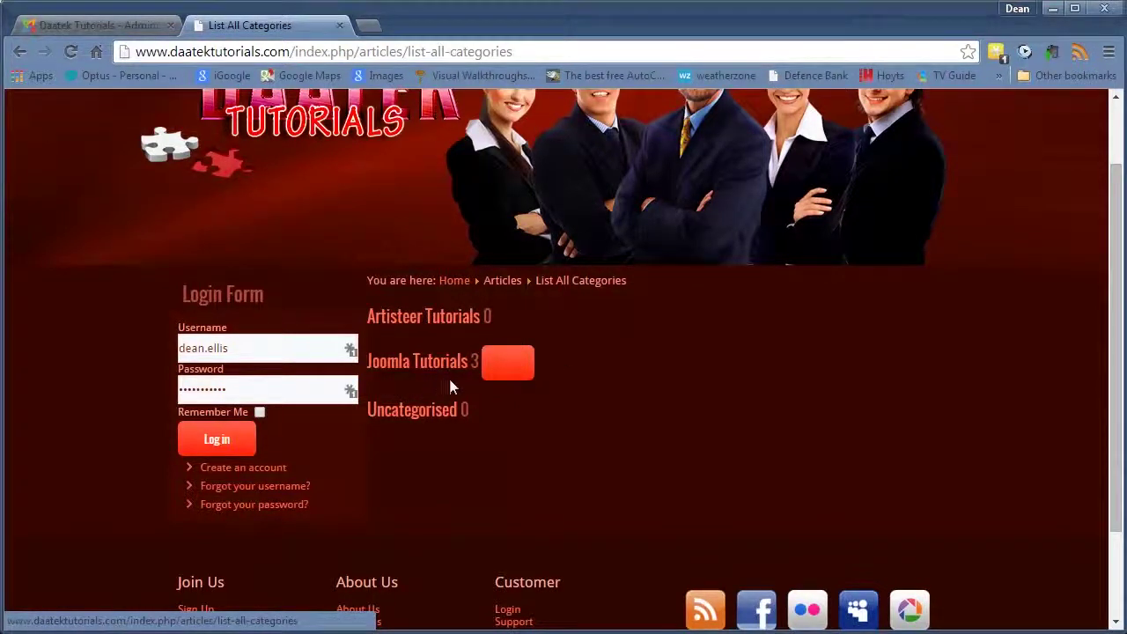
pyautogui.click(513, 377)
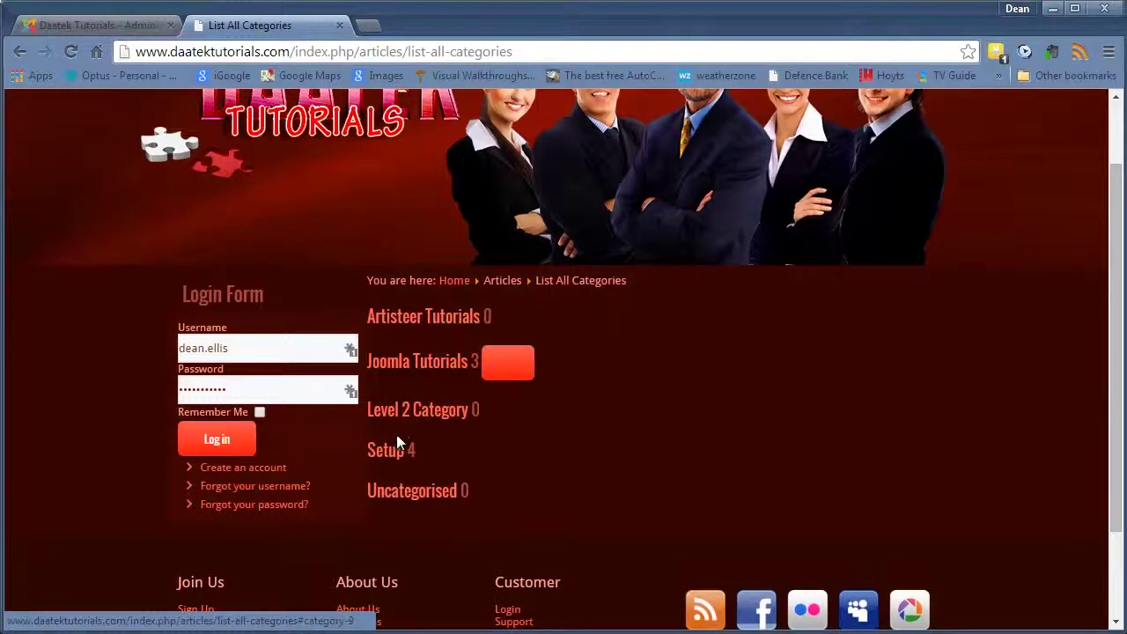
pyautogui.click(508, 362)
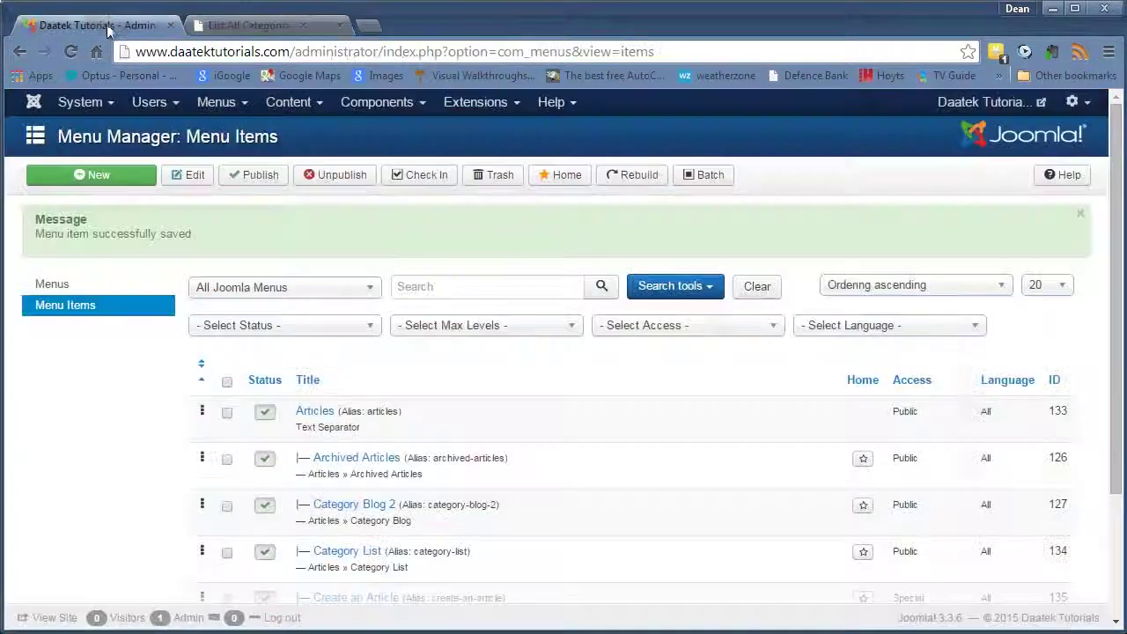
# Reopen the List All Categories menu item for editing from the admin Menu Items list.
pyautogui.click(102, 24)
pyautogui.scroll(-3, 196, 434)
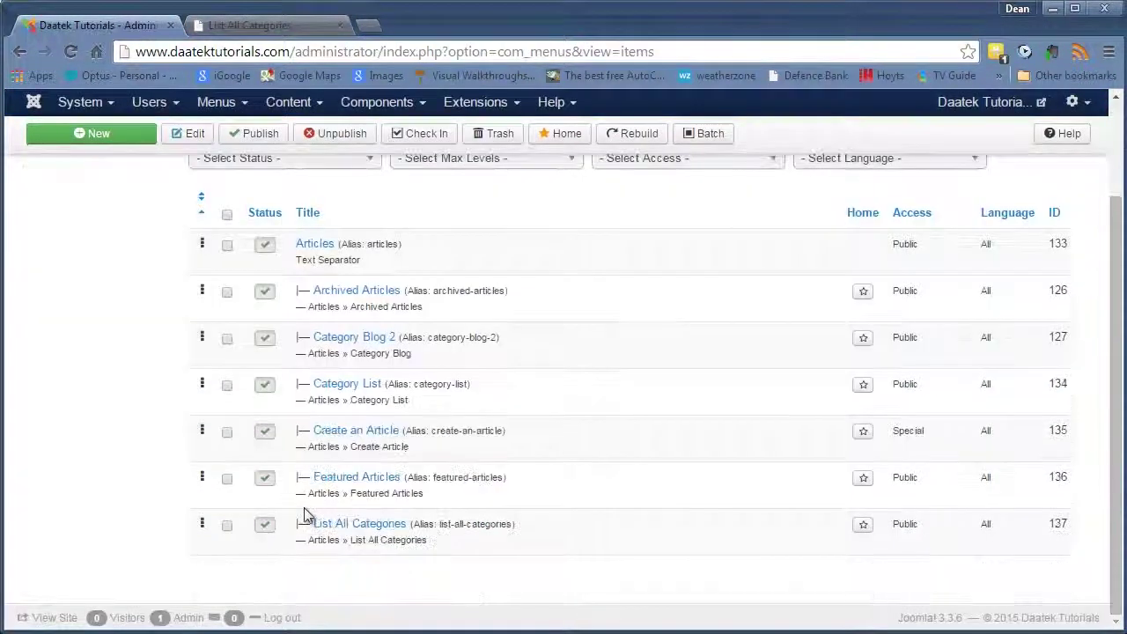
pyautogui.click(352, 533)
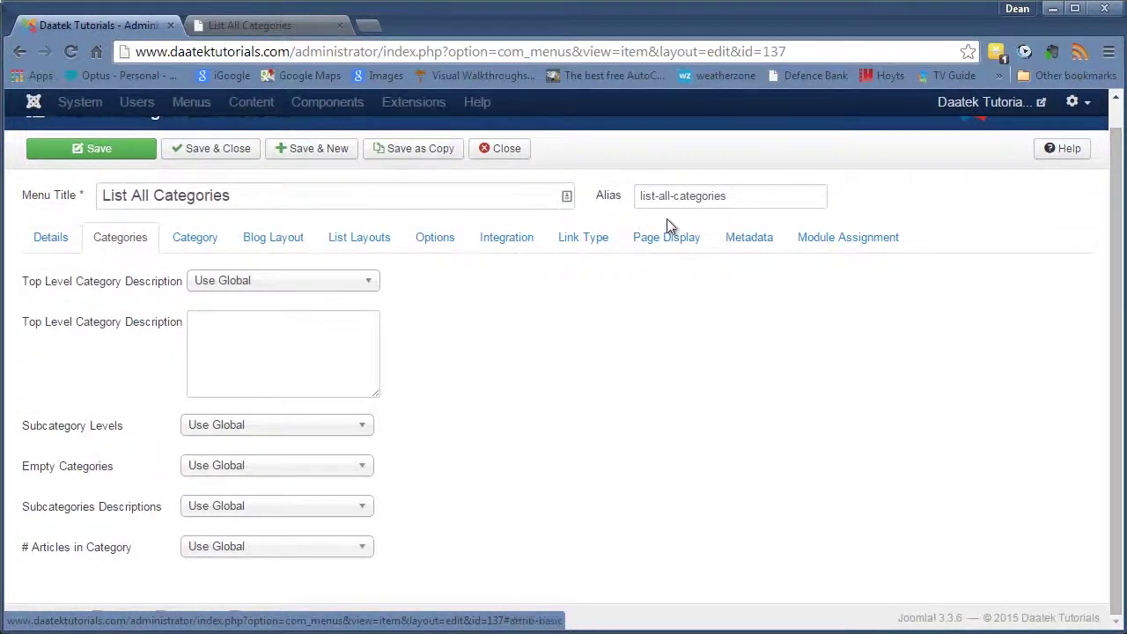
# Save List All Categories and start a new Single Article item titled 'Single Art'.
pyautogui.click(210, 148)
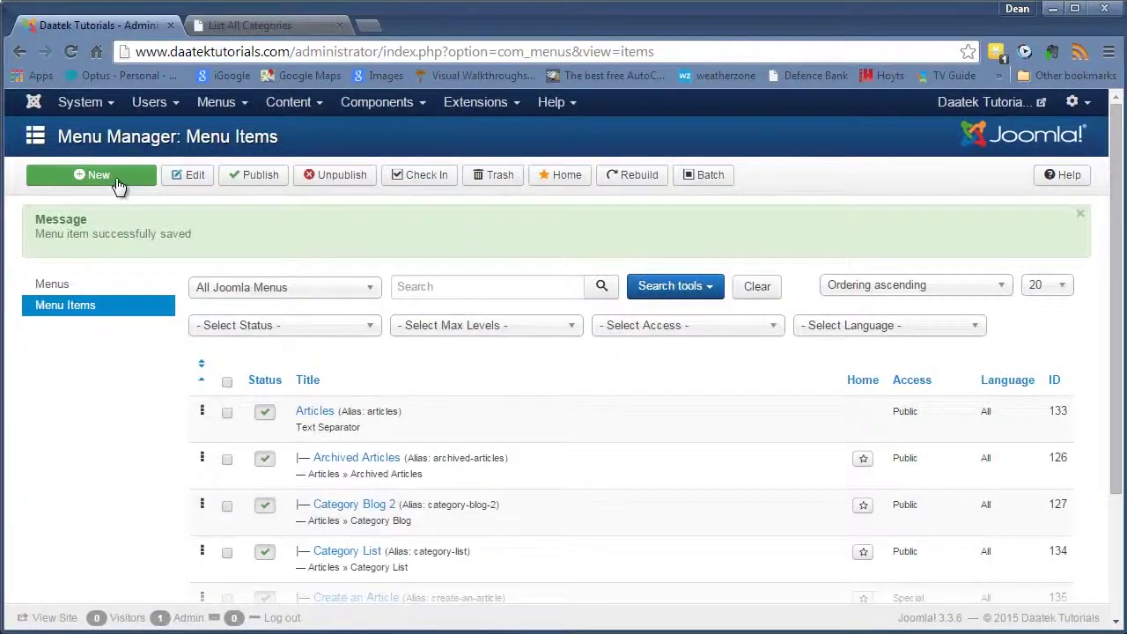
pyautogui.click(98, 176)
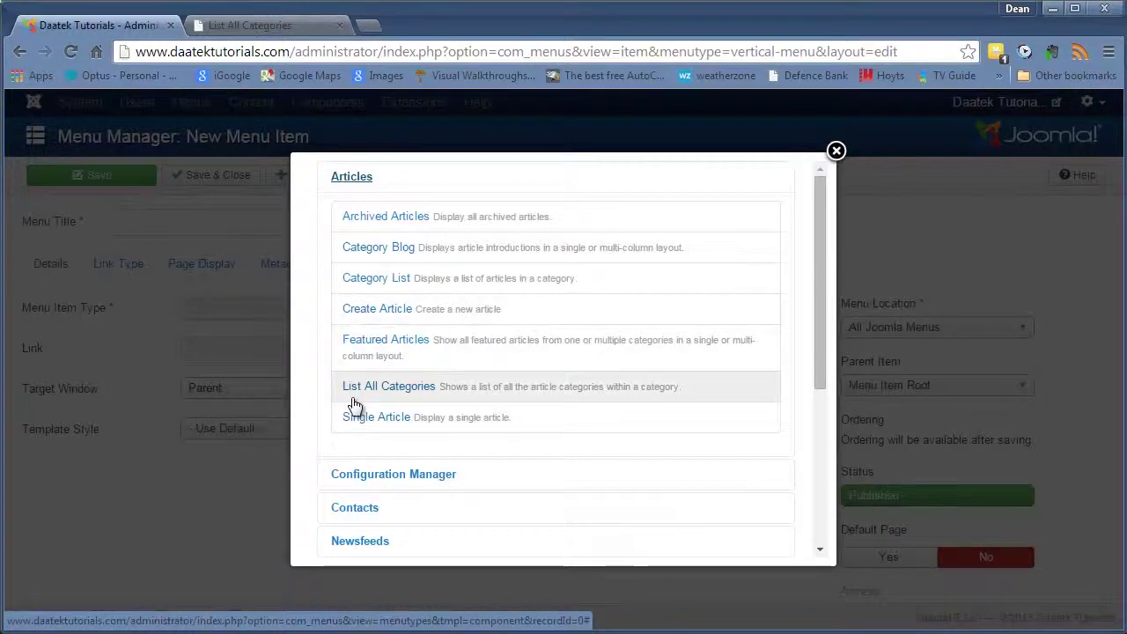
pyautogui.click(366, 418)
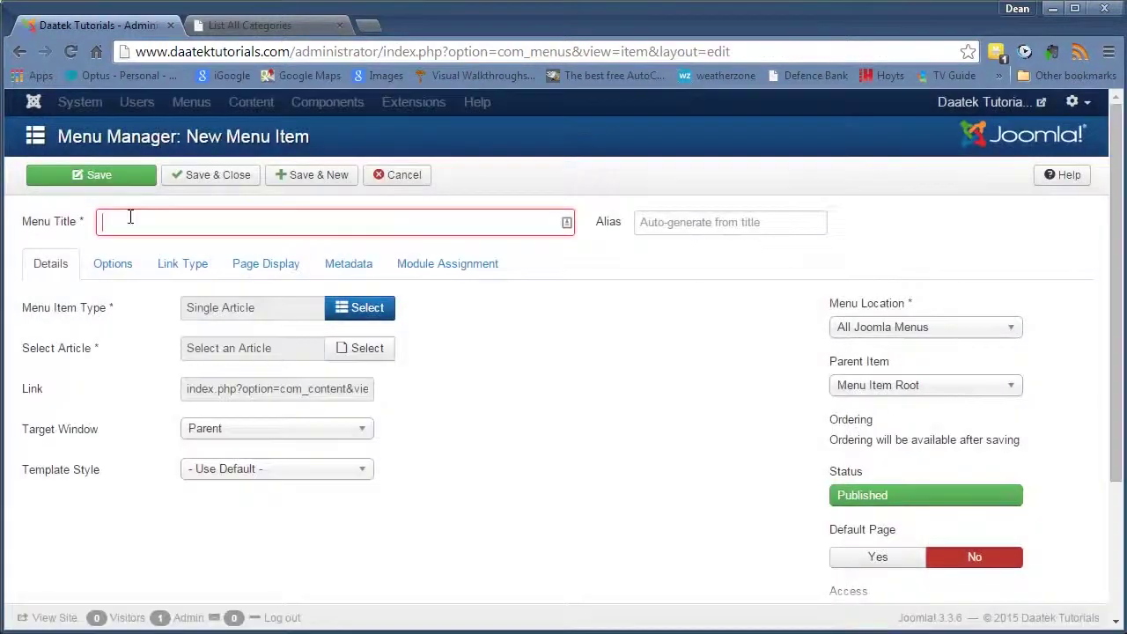
pyautogui.write('Single')
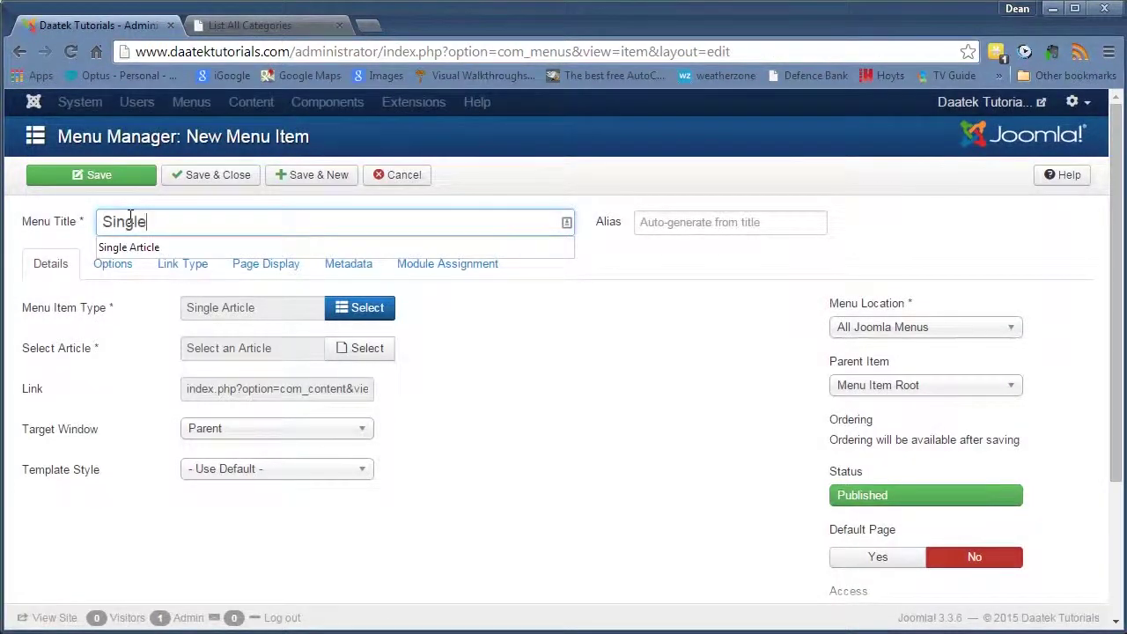
pyautogui.write(' Article')
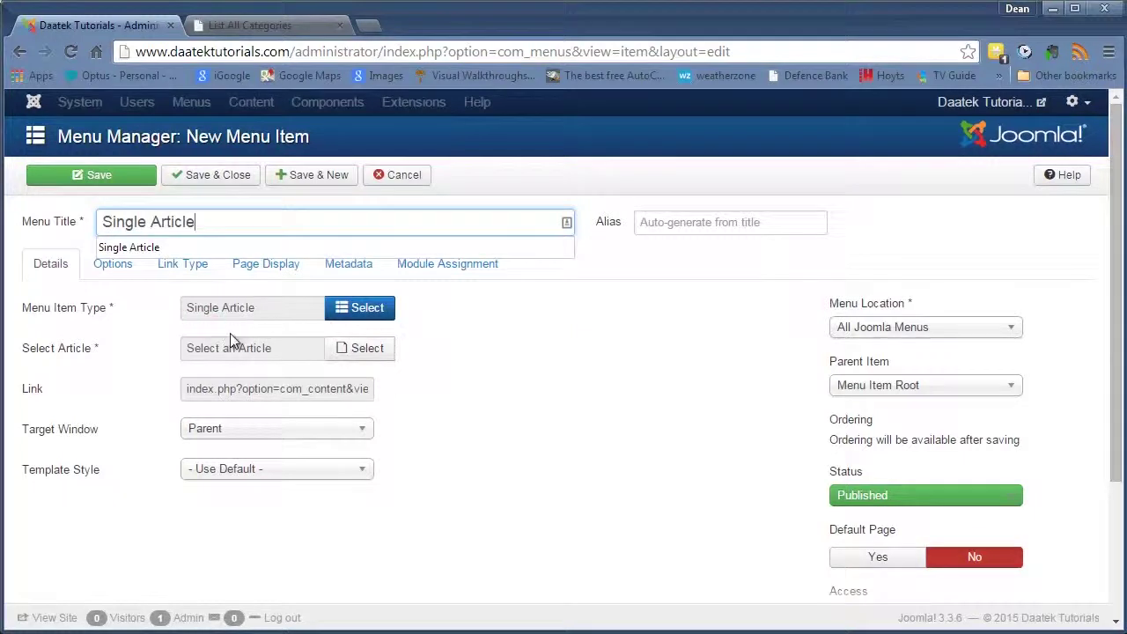
# Link the Life of luxury article to the Single Article item.
pyautogui.click(362, 351)
pyautogui.scroll(-2, 498, 302)
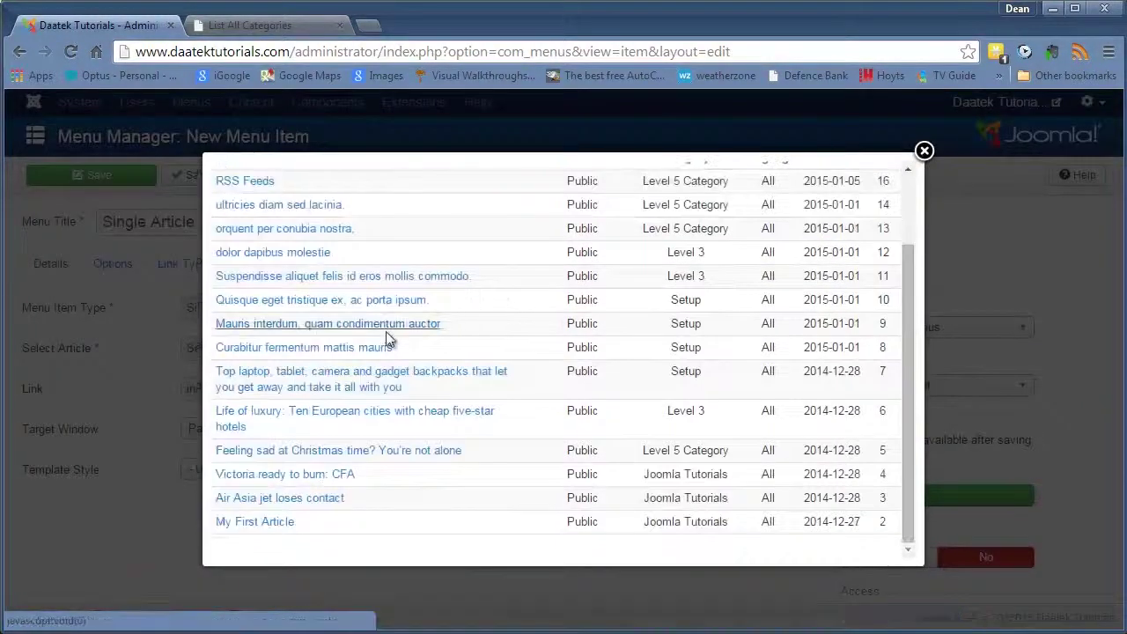
pyautogui.click(255, 414)
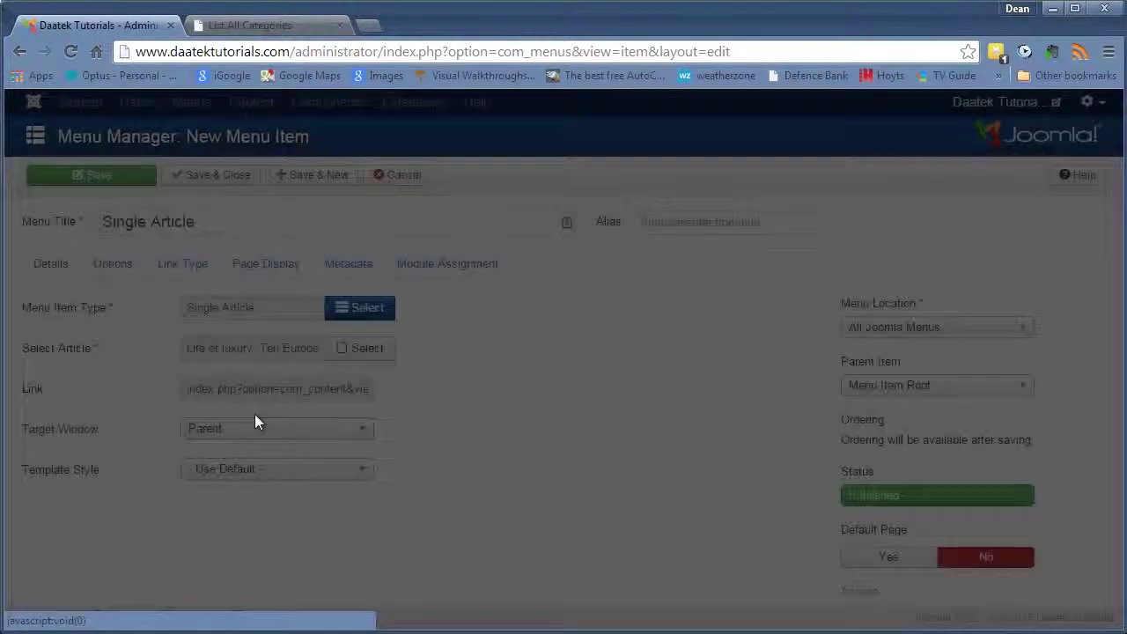
# Set the Single Article item's parent to Articles.
pyautogui.click(925, 392)
pyautogui.click(873, 431)
pyautogui.scroll(-2, 641, 432)
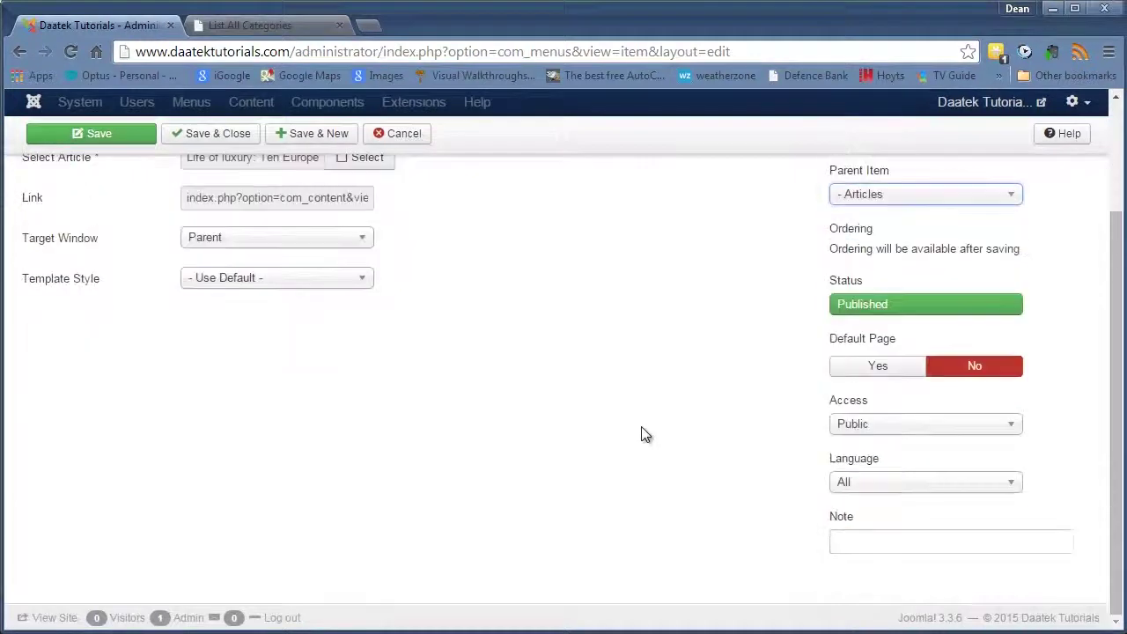
pyautogui.scroll(2, 641, 432)
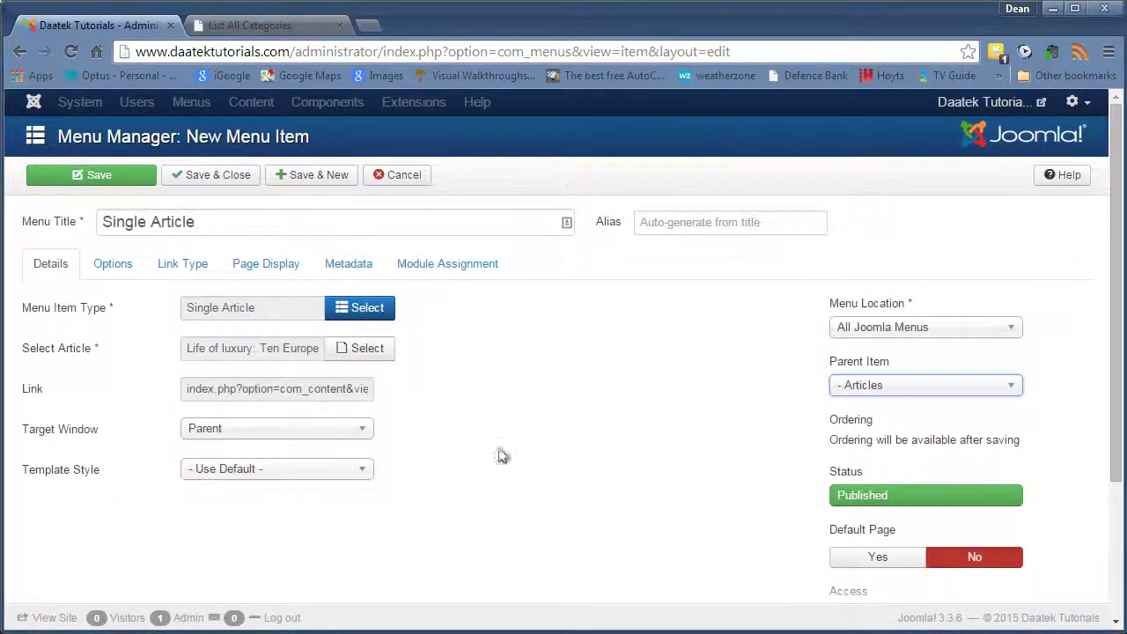
pyautogui.scroll(-2, 737, 395)
pyautogui.scroll(1, 770, 458)
pyautogui.scroll(1, 778, 464)
# Save the Single Article item, confirm its site link opens Life of luxury, then return Home.
pyautogui.click(232, 183)
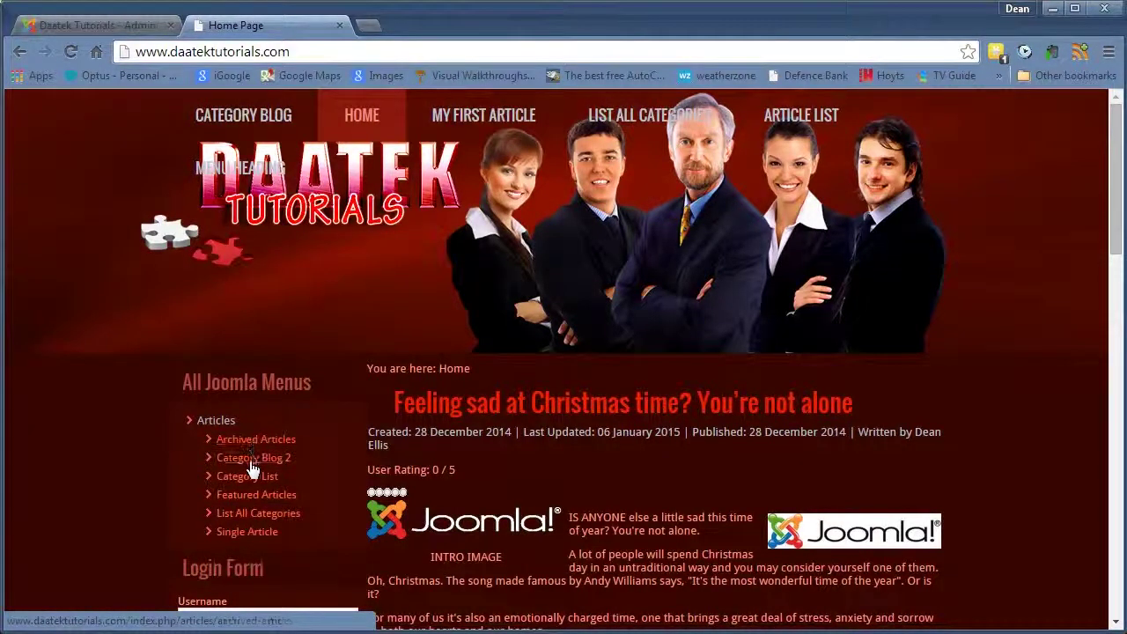
pyautogui.click(241, 536)
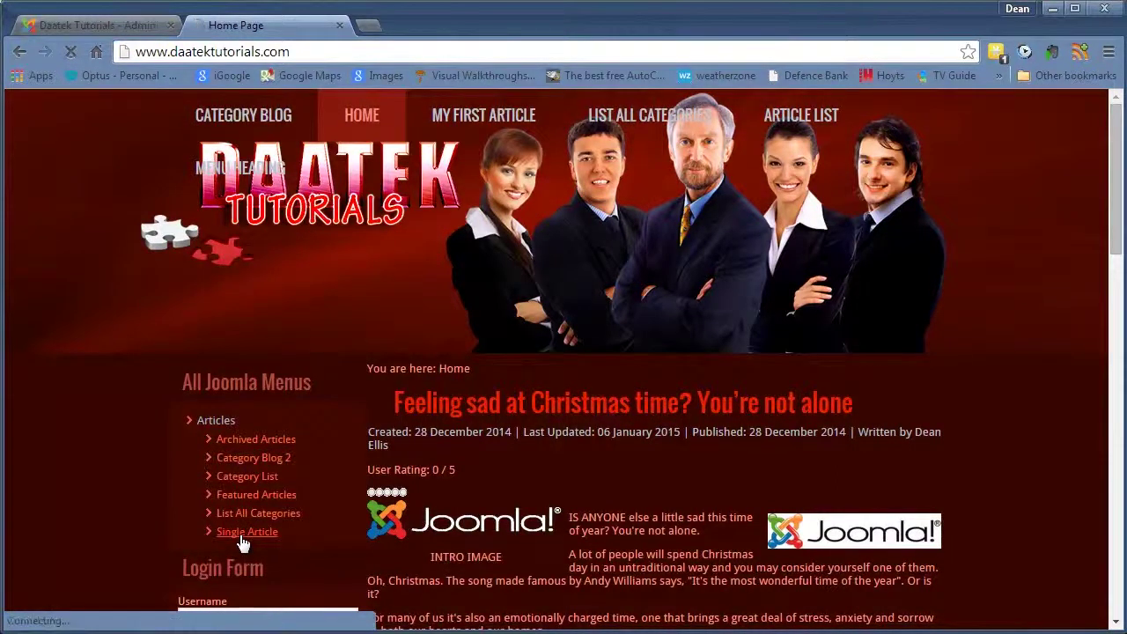
pyautogui.scroll(-10, 540, 423)
pyautogui.scroll(6, 541, 425)
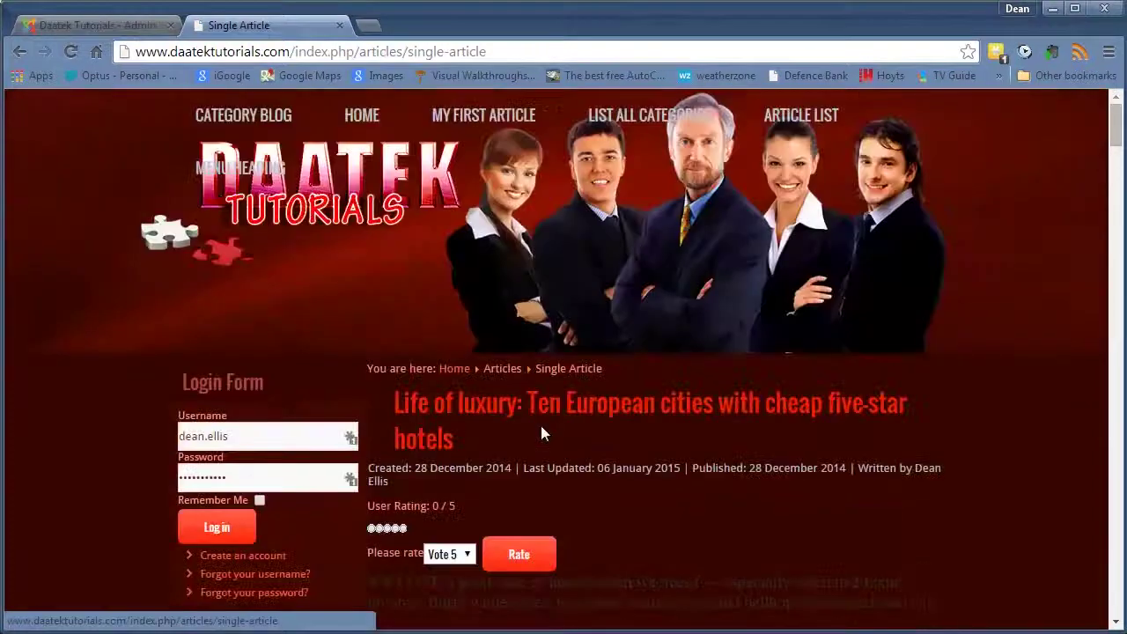
pyautogui.click(375, 117)
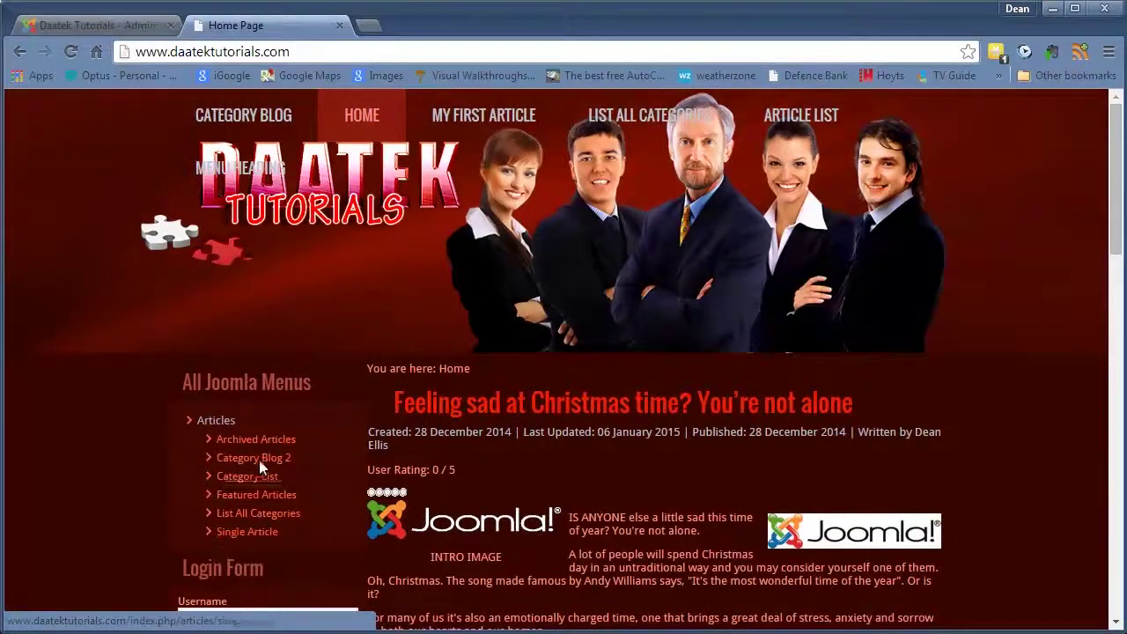
# In the administrator, start a new menu item of type Display Site Configuration Options.
pyautogui.click(114, 23)
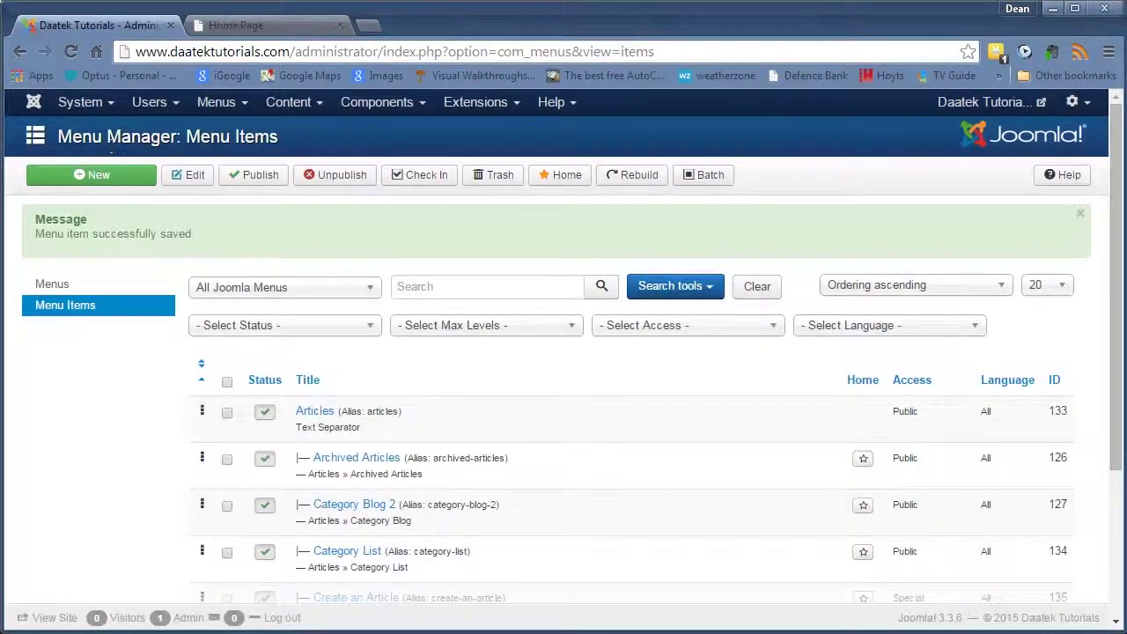
pyautogui.click(113, 182)
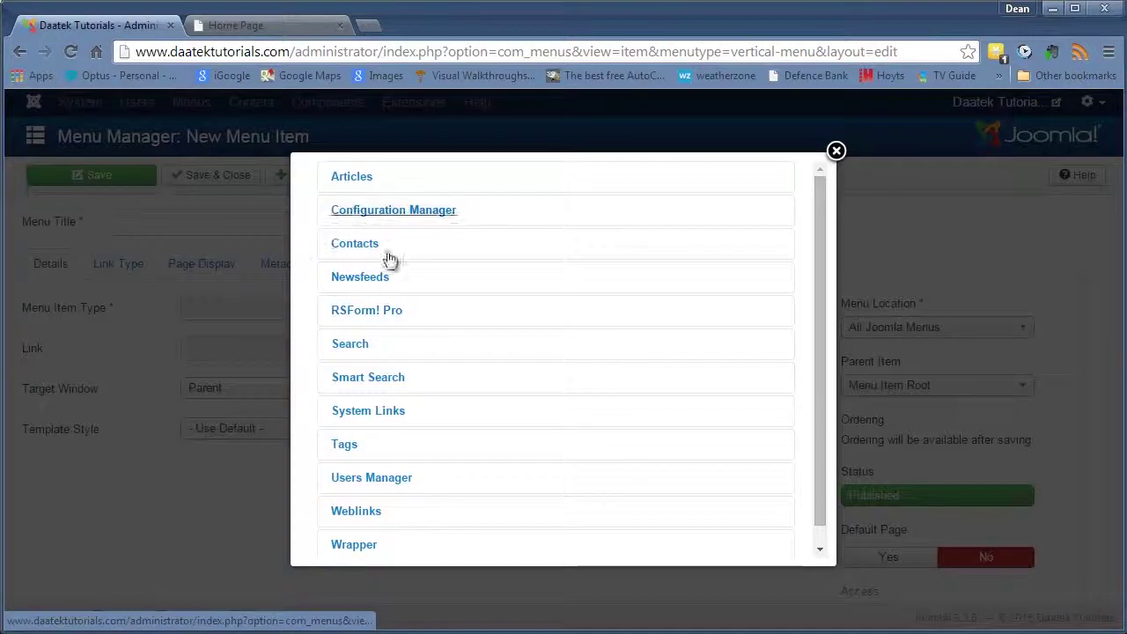
pyautogui.click(385, 215)
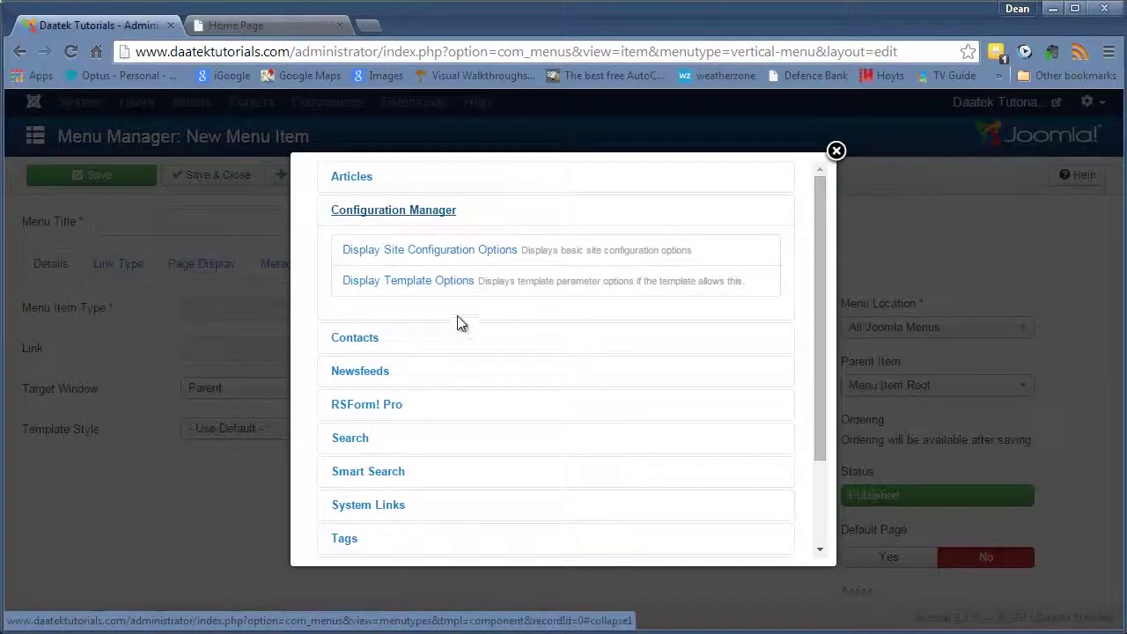
pyautogui.click(394, 251)
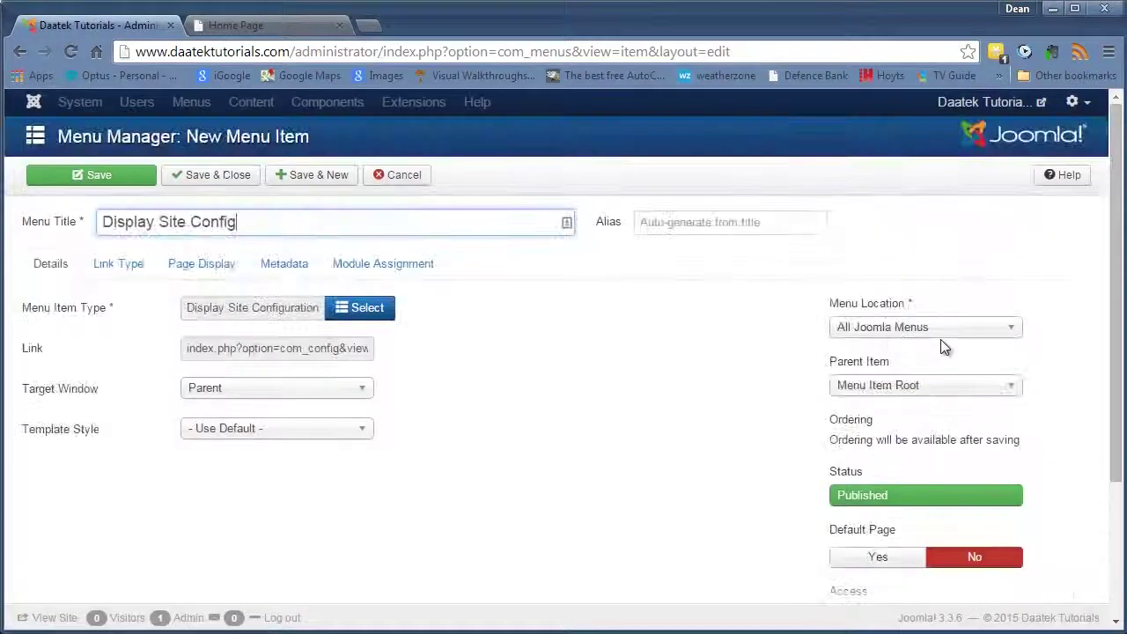
# Set the new item's parent to Configuration Manager.
pyautogui.click(991, 387)
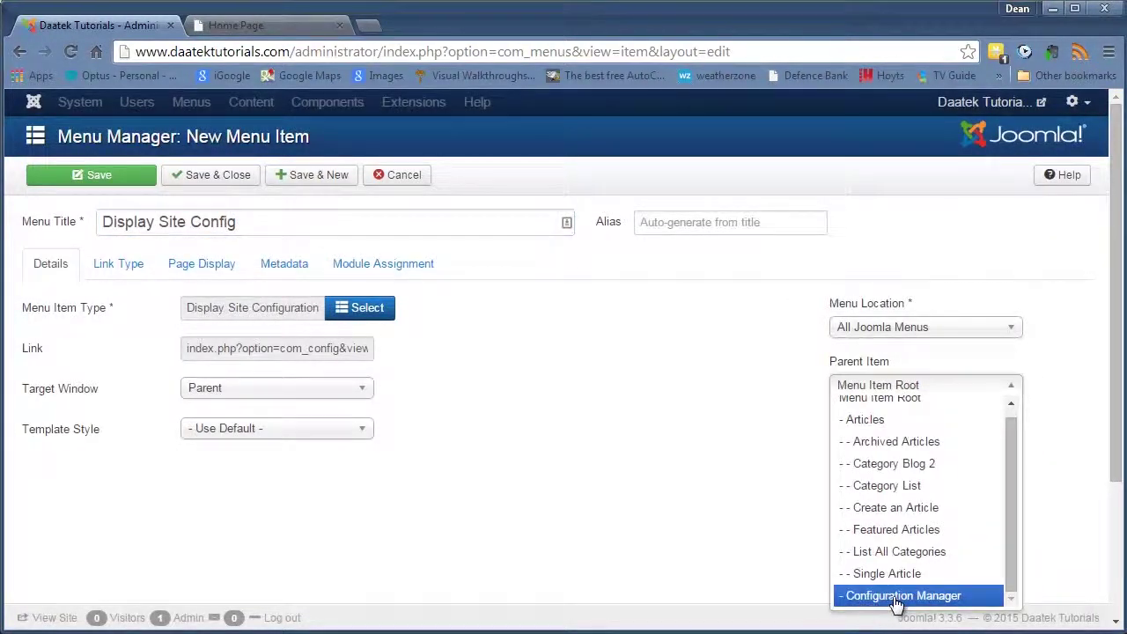
pyautogui.click(895, 596)
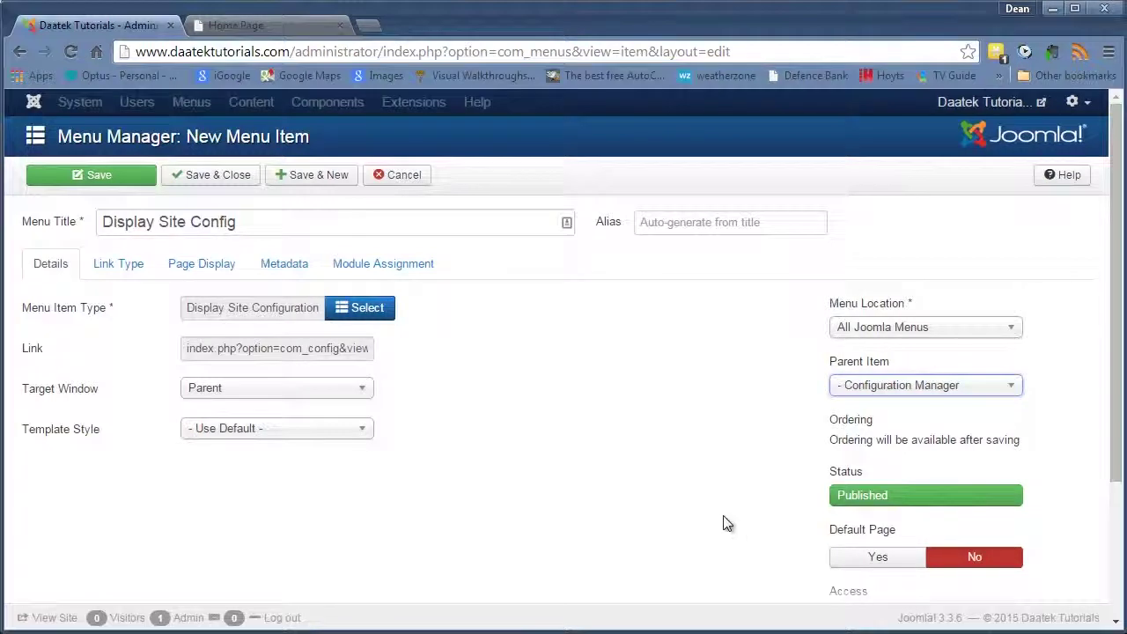
pyautogui.scroll(-2, 695, 519)
pyautogui.scroll(2, 643, 513)
pyautogui.scroll(-2, 435, 356)
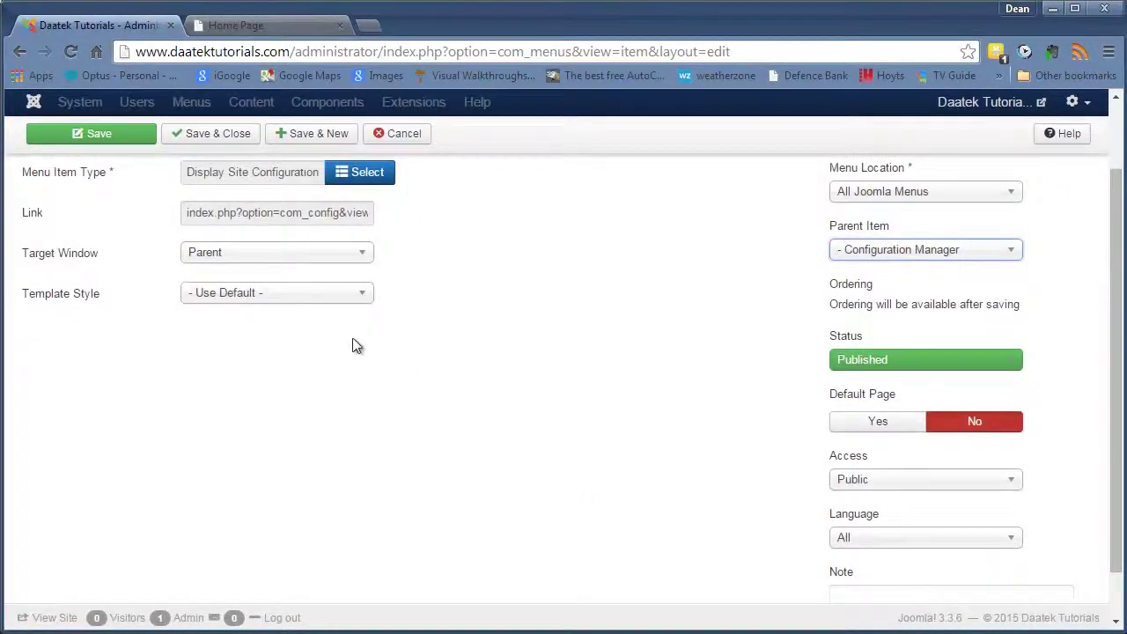
pyautogui.scroll(2, 355, 344)
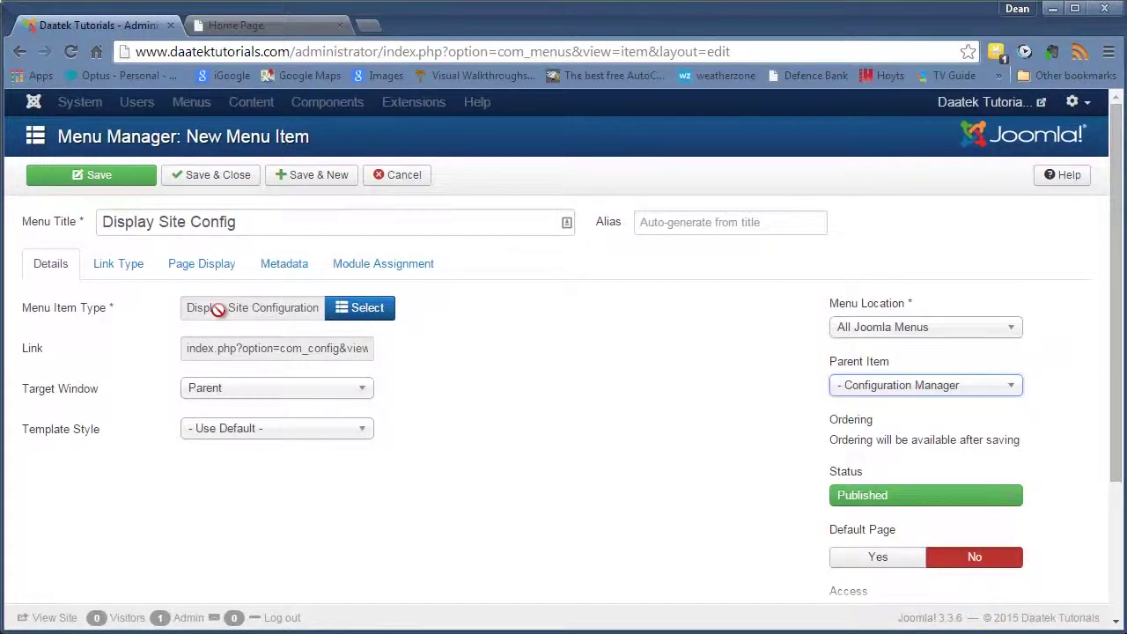
pyautogui.scroll(-2, 399, 393)
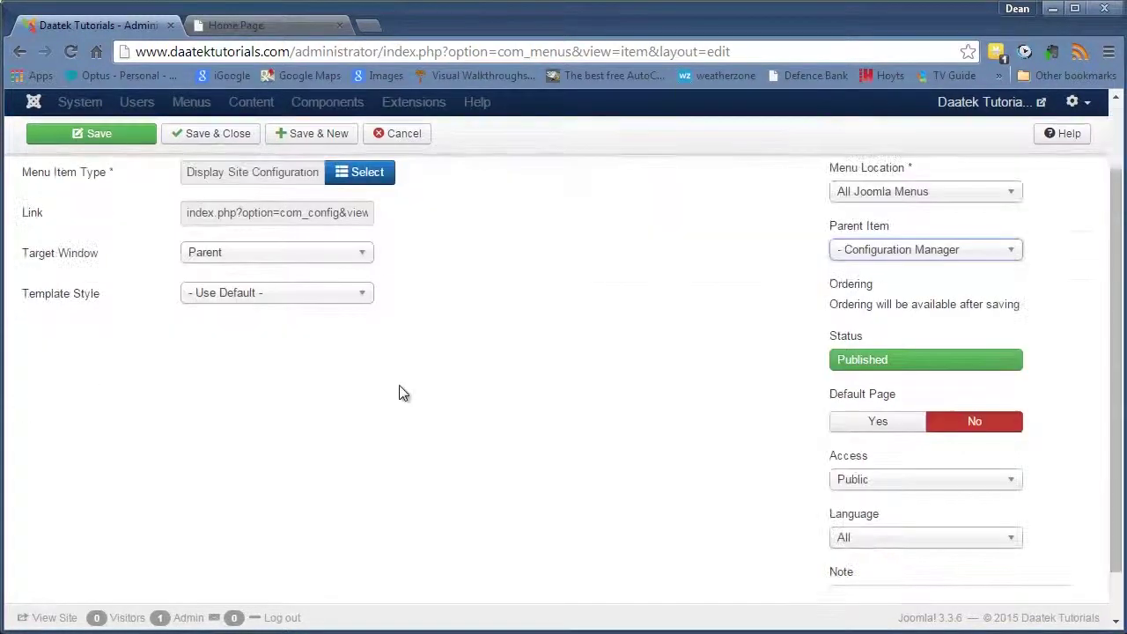
pyautogui.scroll(2, 539, 435)
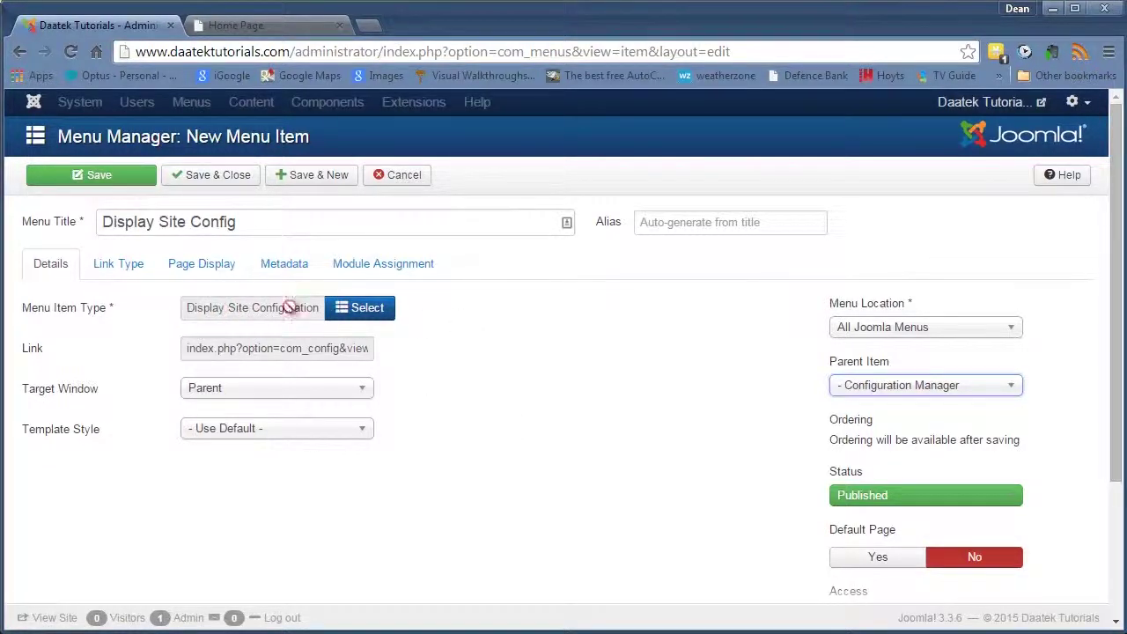
pyautogui.scroll(-3, 802, 467)
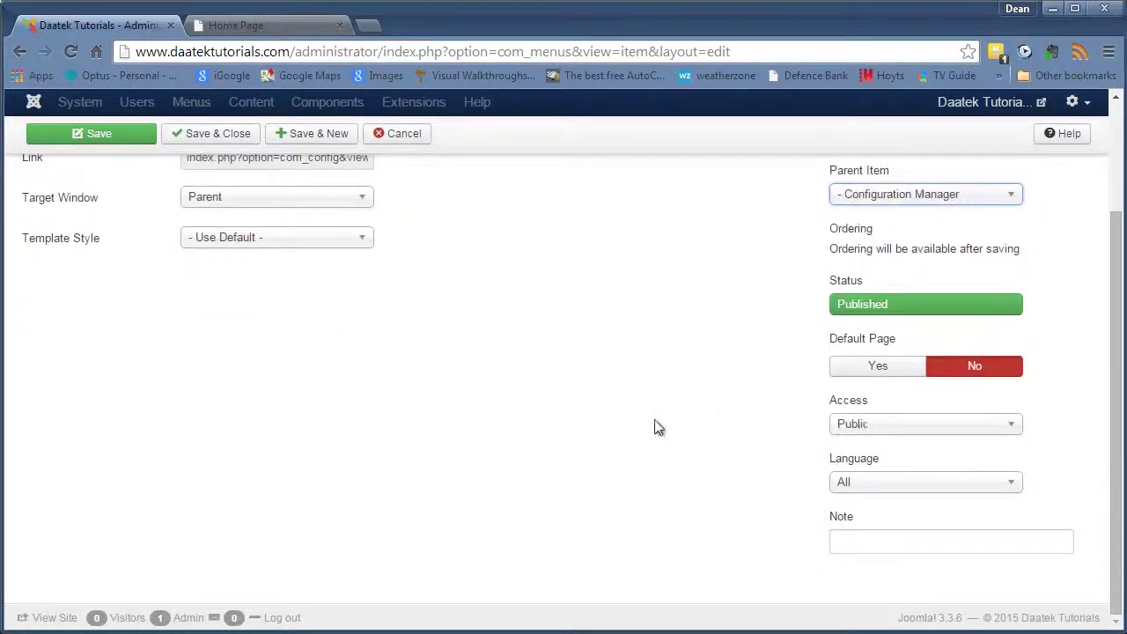
pyautogui.scroll(3, 616, 423)
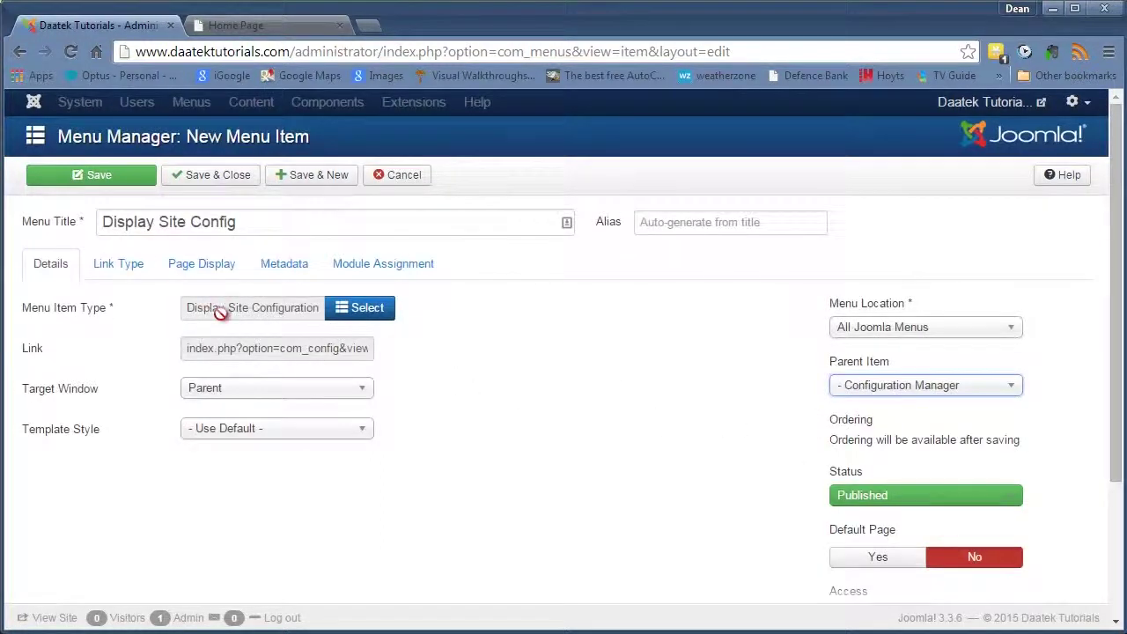
# Save Display Site Config and highlight the not-authorised message on its site page.
pyautogui.click(211, 176)
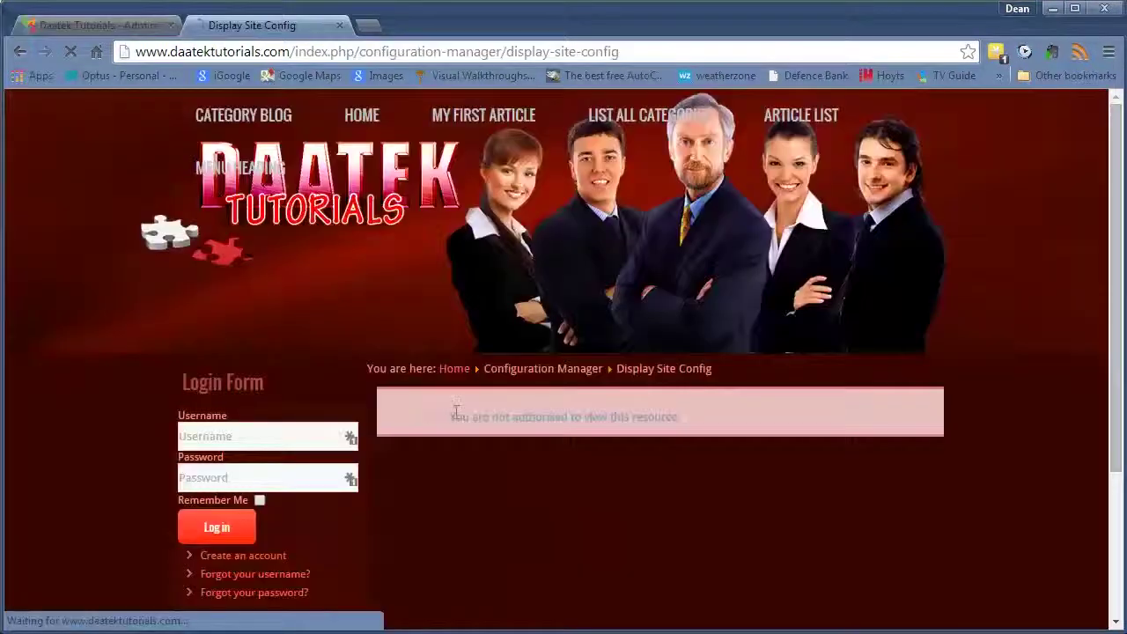
pyautogui.moveTo(453, 418); pyautogui.dragTo(685, 418)
pyautogui.click(444, 426)
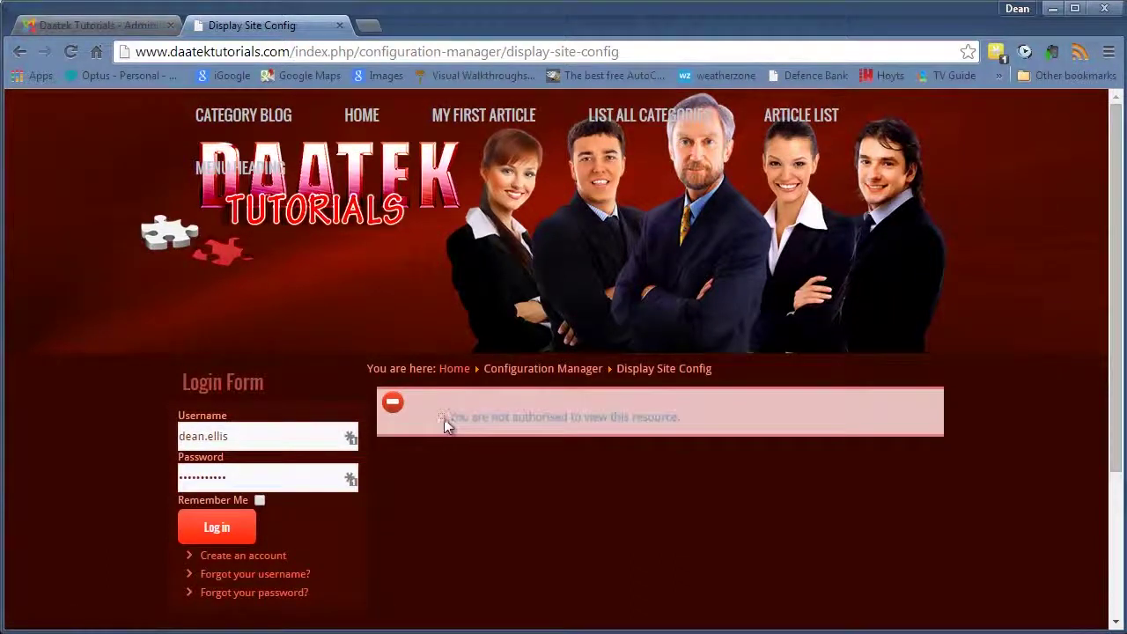
pyautogui.moveTo(447, 415); pyautogui.dragTo(709, 415)
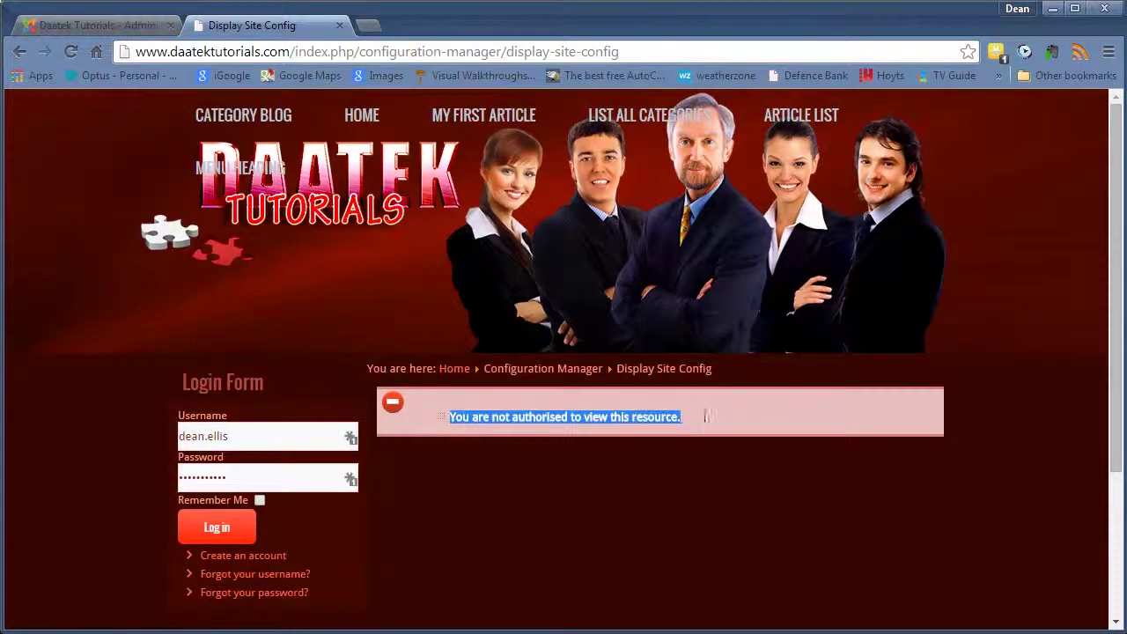
# Log in via the Login Form and scroll through the site settings form.
pyautogui.click(216, 528)
pyautogui.scroll(-6, 769, 410)
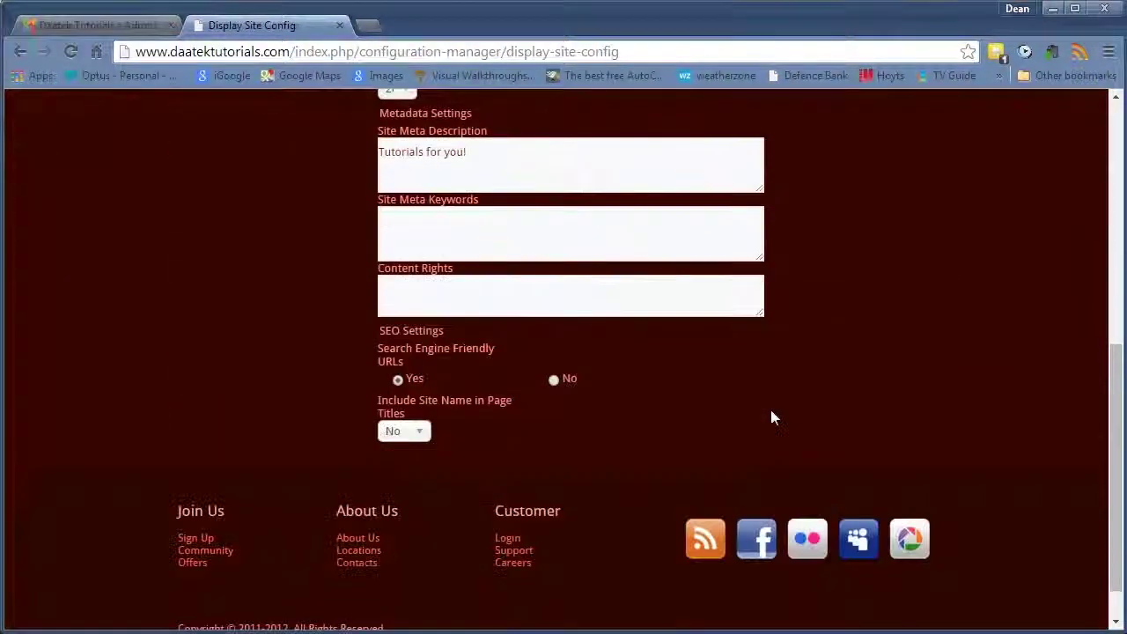
pyautogui.scroll(4, 771, 414)
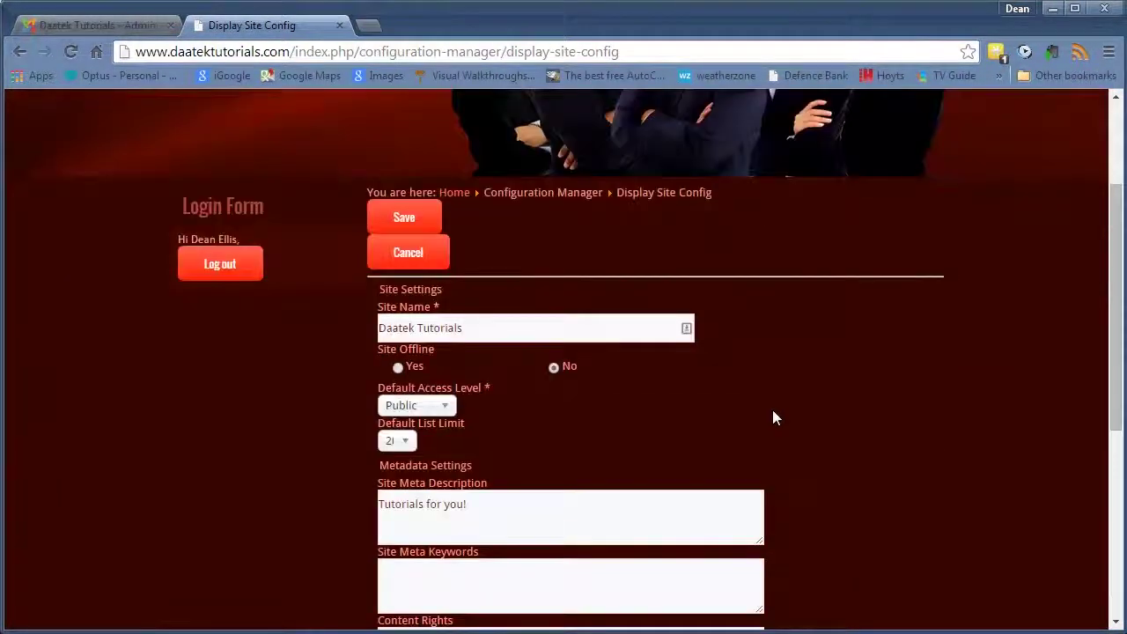
pyautogui.scroll(-1, 772, 418)
pyautogui.scroll(-2, 765, 424)
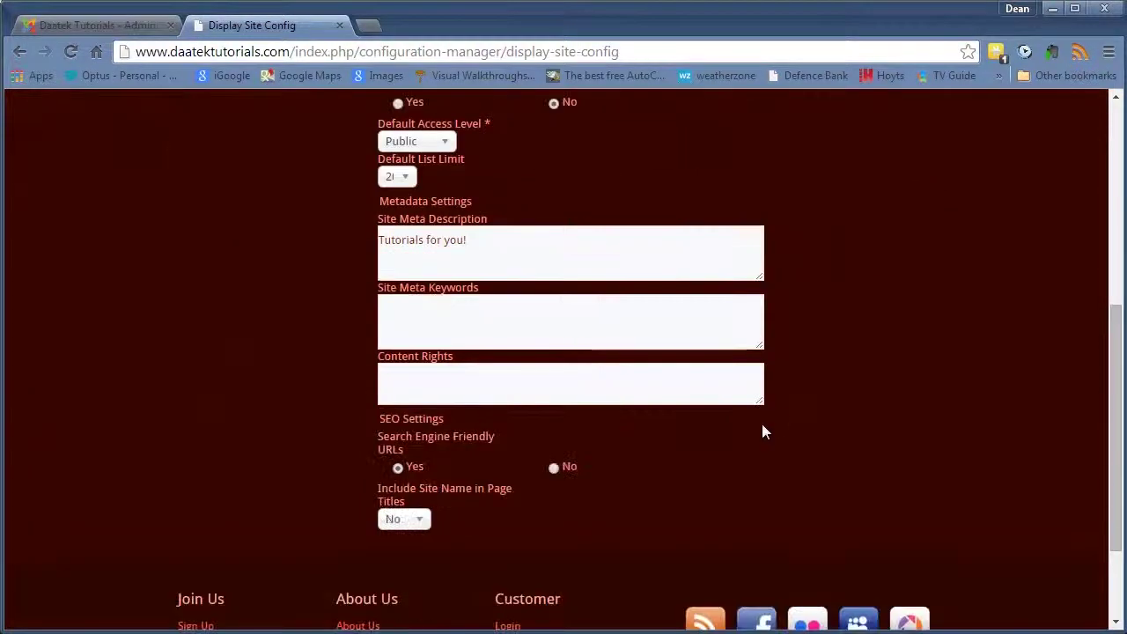
pyautogui.scroll(2, 744, 430)
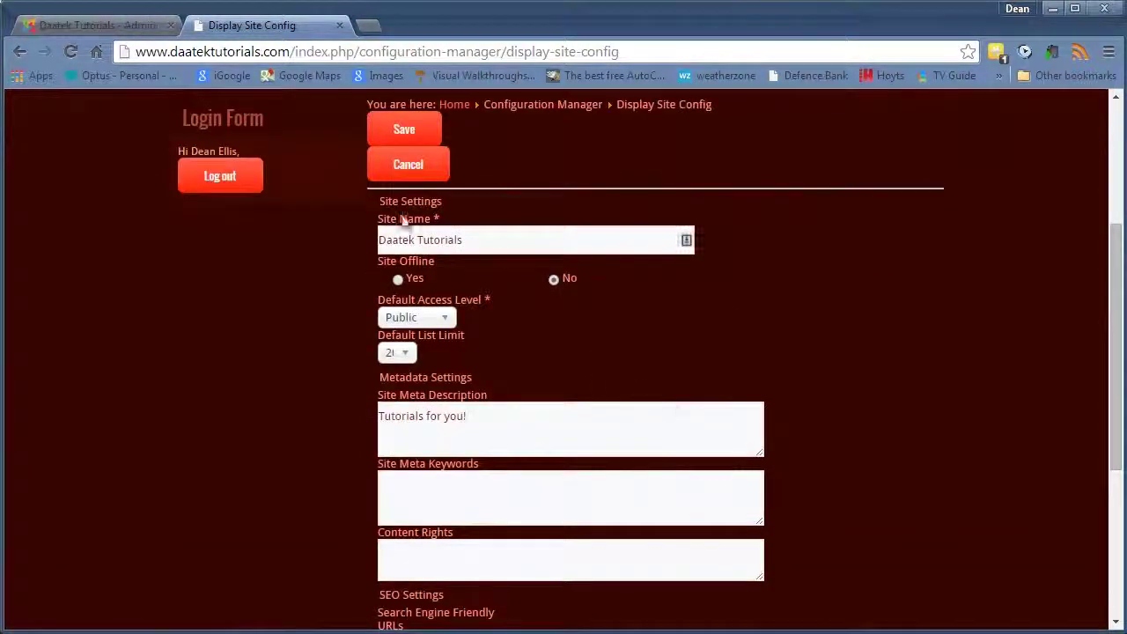
pyautogui.scroll(-2, 709, 305)
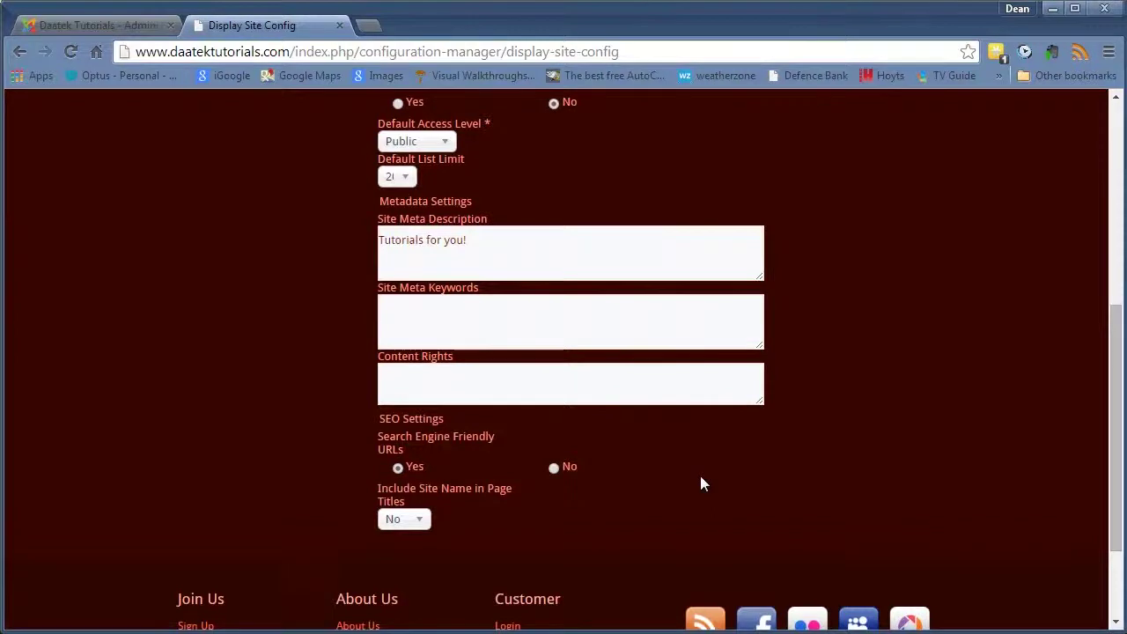
pyautogui.scroll(2, 701, 483)
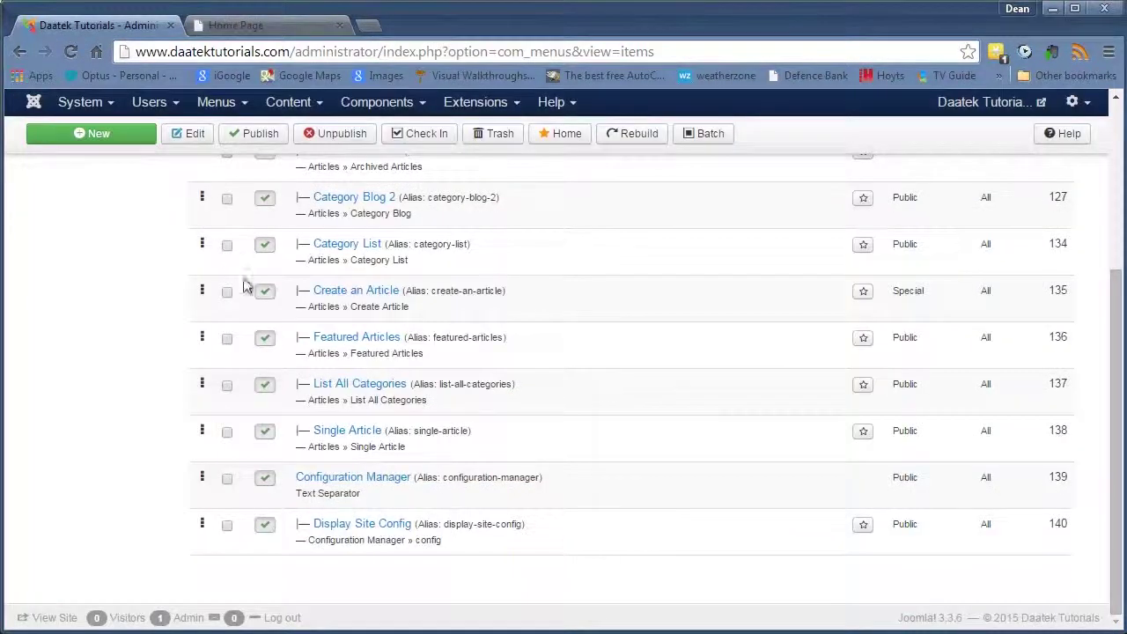
# Create a new Display Template Options menu item with Configuration Manager as its parent.
pyautogui.click(100, 137)
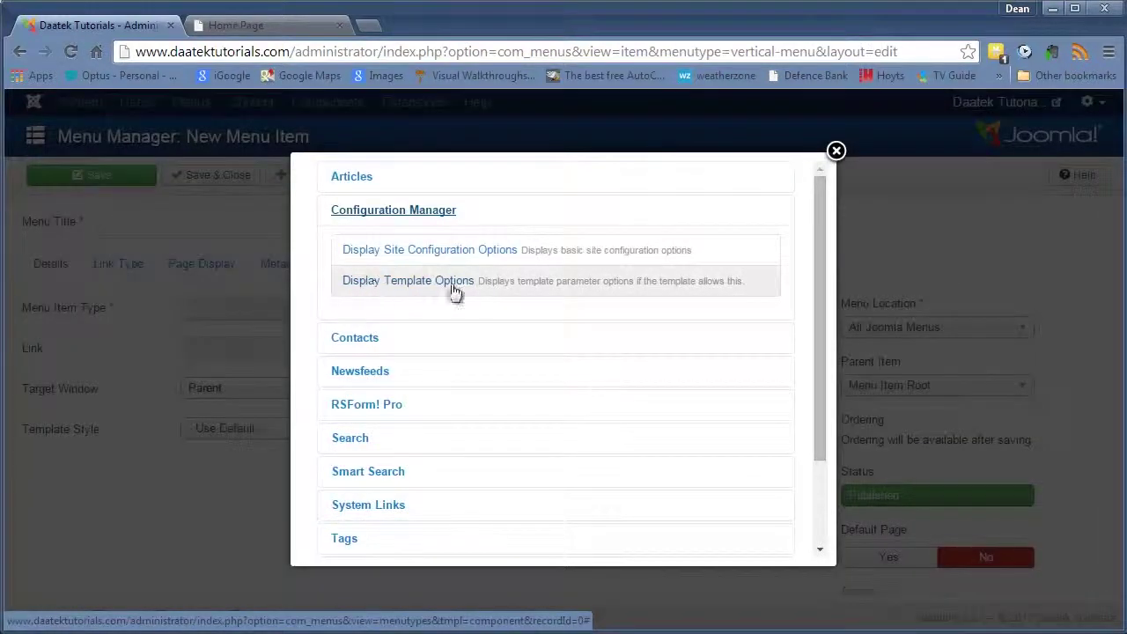
pyautogui.click(424, 289)
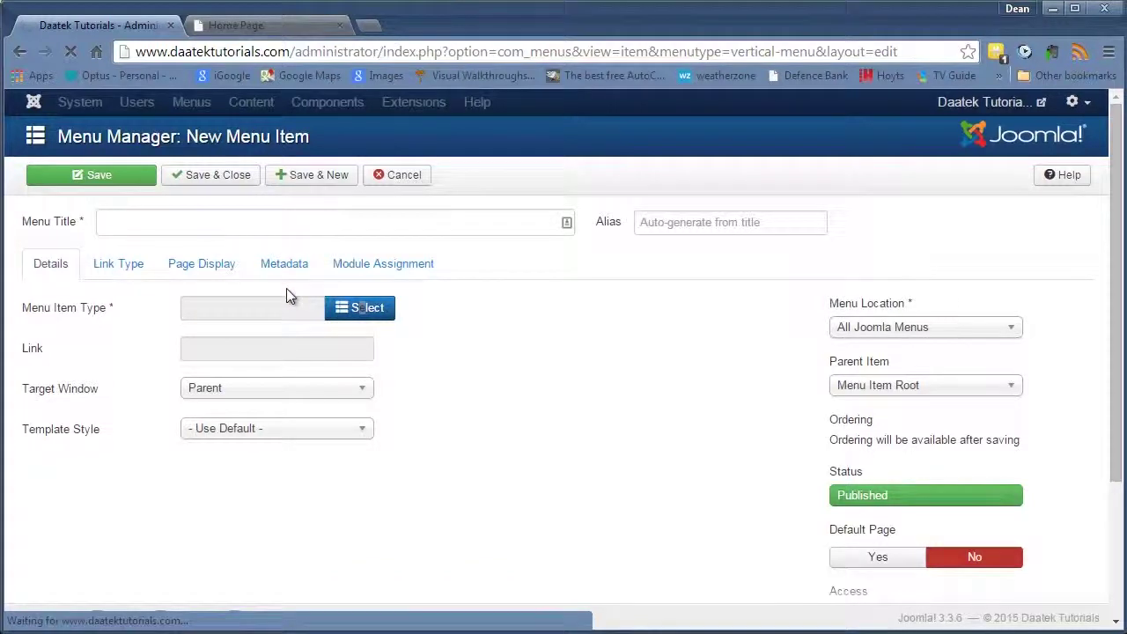
pyautogui.click(918, 388)
pyautogui.scroll(-2, 761, 462)
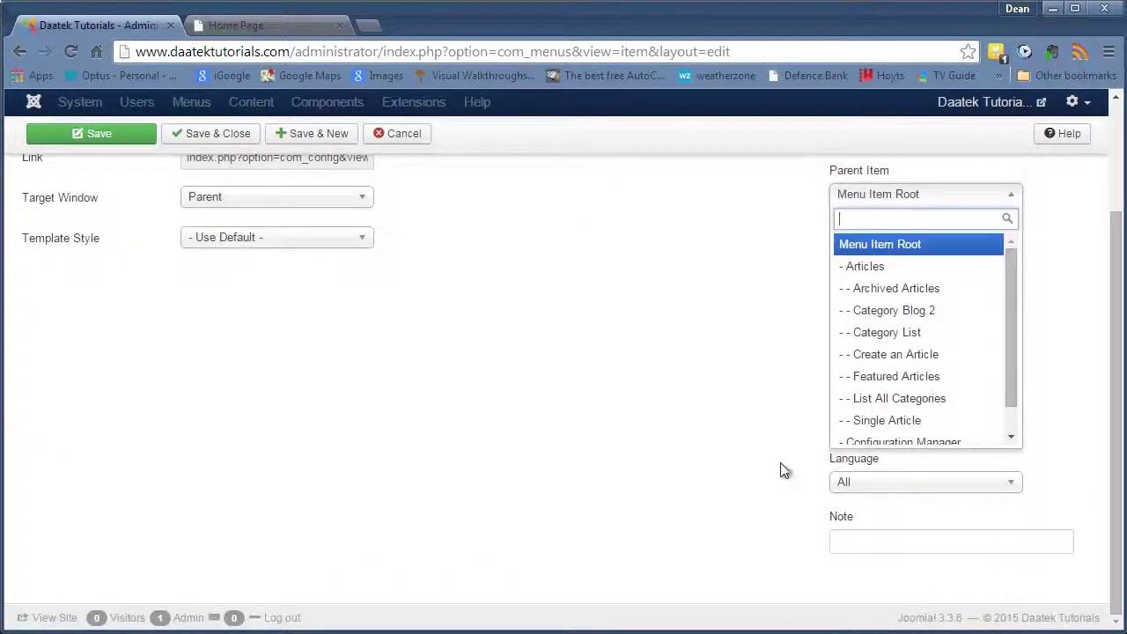
pyautogui.click(927, 440)
pyautogui.scroll(2, 572, 383)
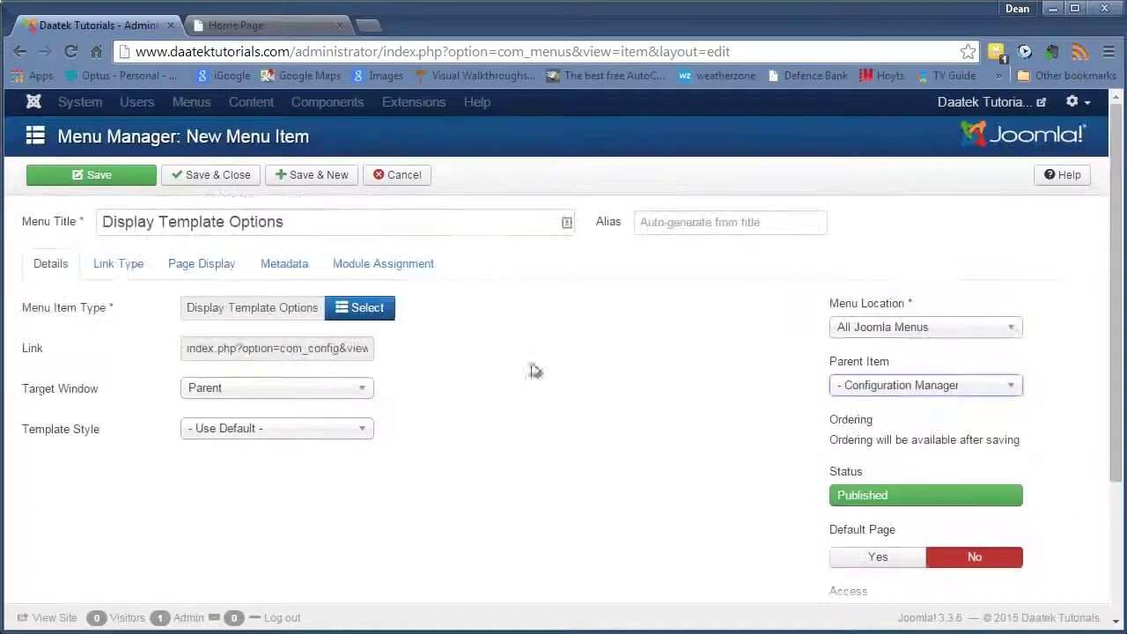
# Save the item, then log in on the site to view its Template Settings form.
pyautogui.click(190, 180)
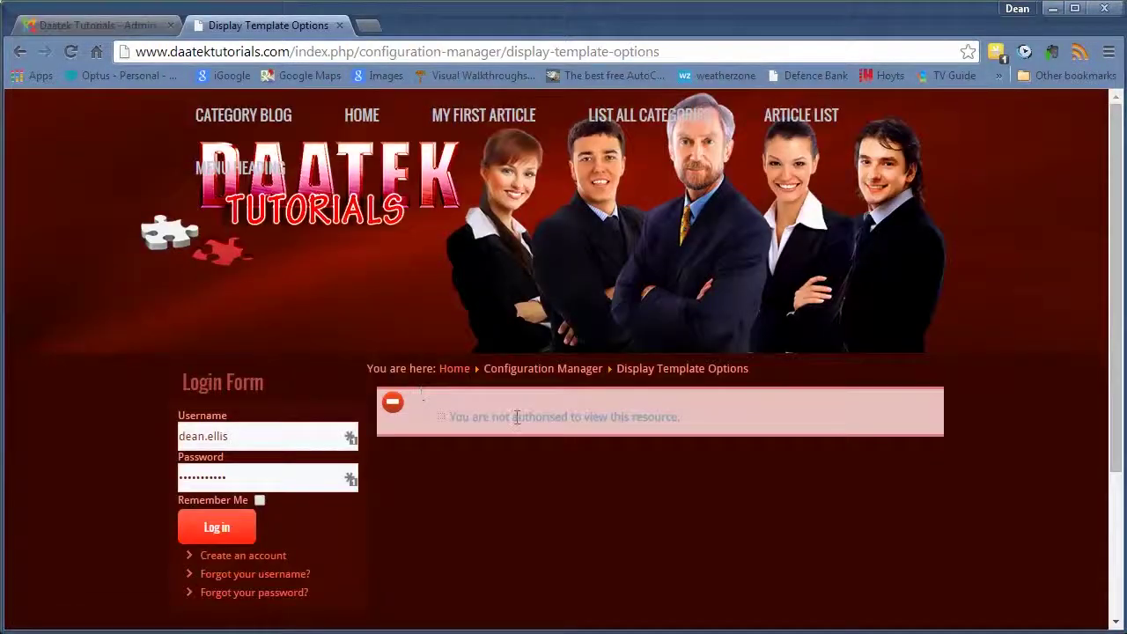
pyautogui.click(221, 531)
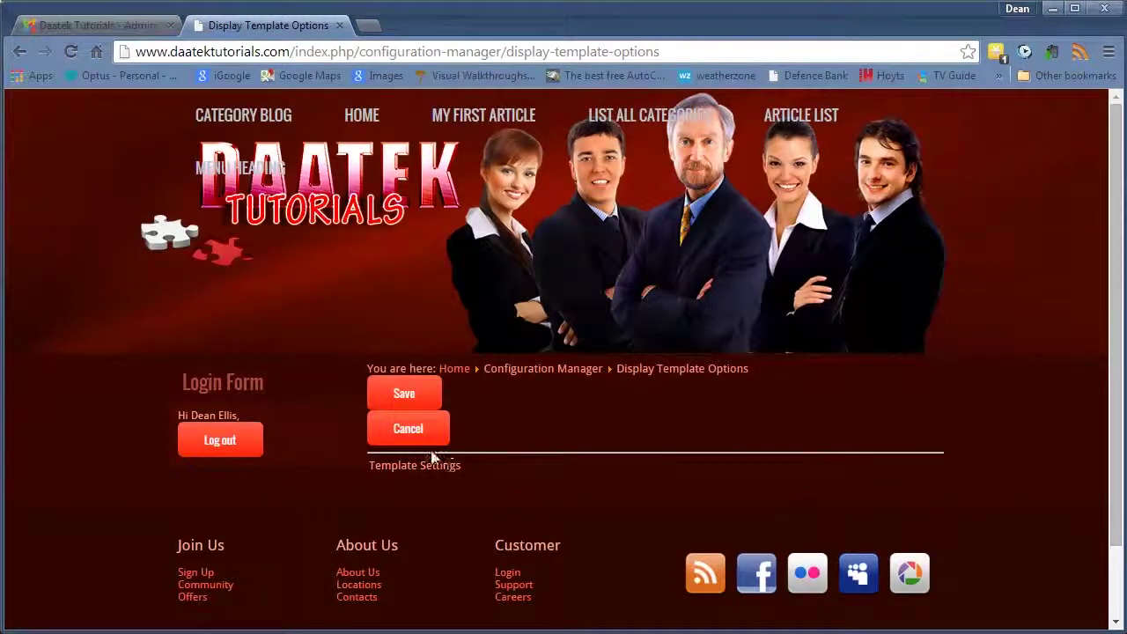
pyautogui.scroll(-1, 563, 471)
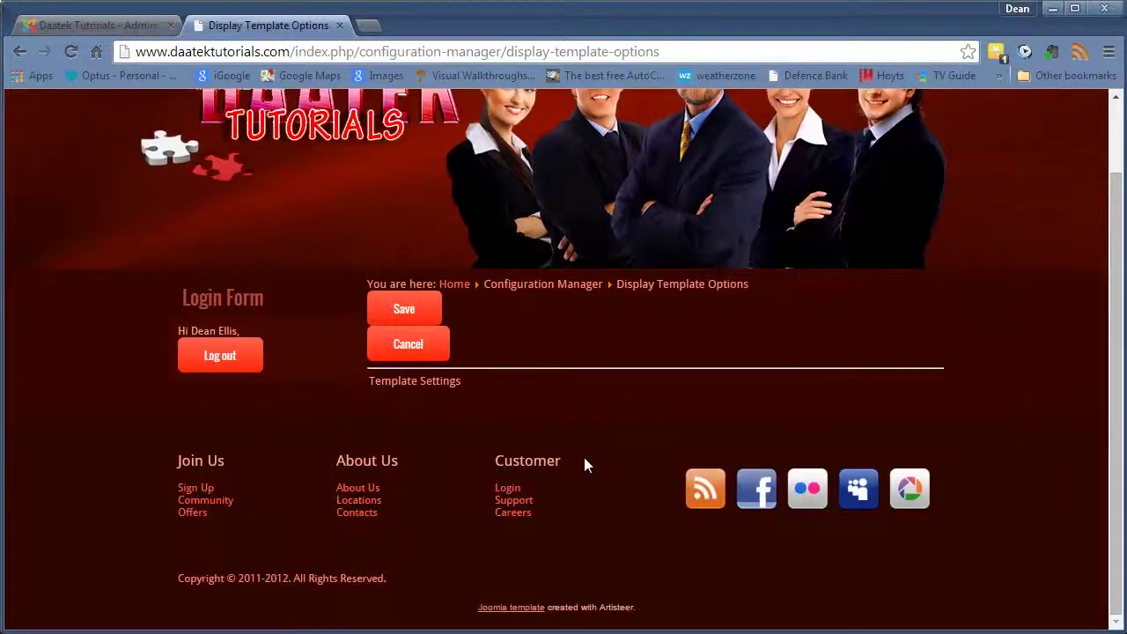
pyautogui.scroll(1, 582, 410)
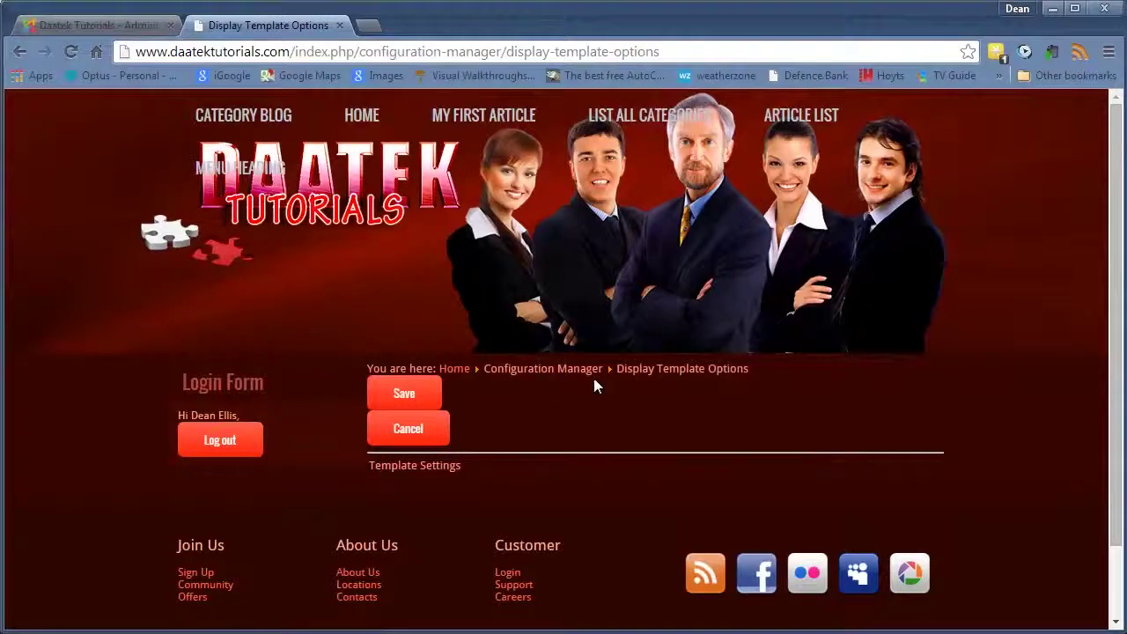
pyautogui.scroll(-1, 593, 385)
pyautogui.scroll(1, 533, 398)
# Open the Components menu in the administrator back end, then return to the frontend.
pyautogui.click(96, 25)
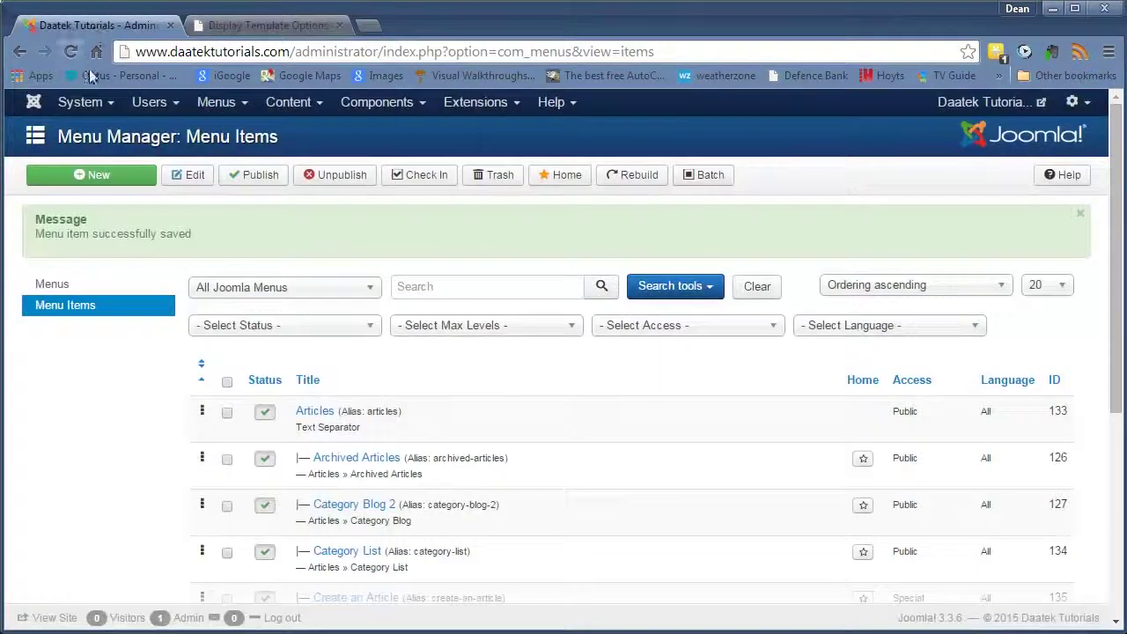
pyautogui.click(393, 107)
pyautogui.hotkey('ctrl', 'Tab')
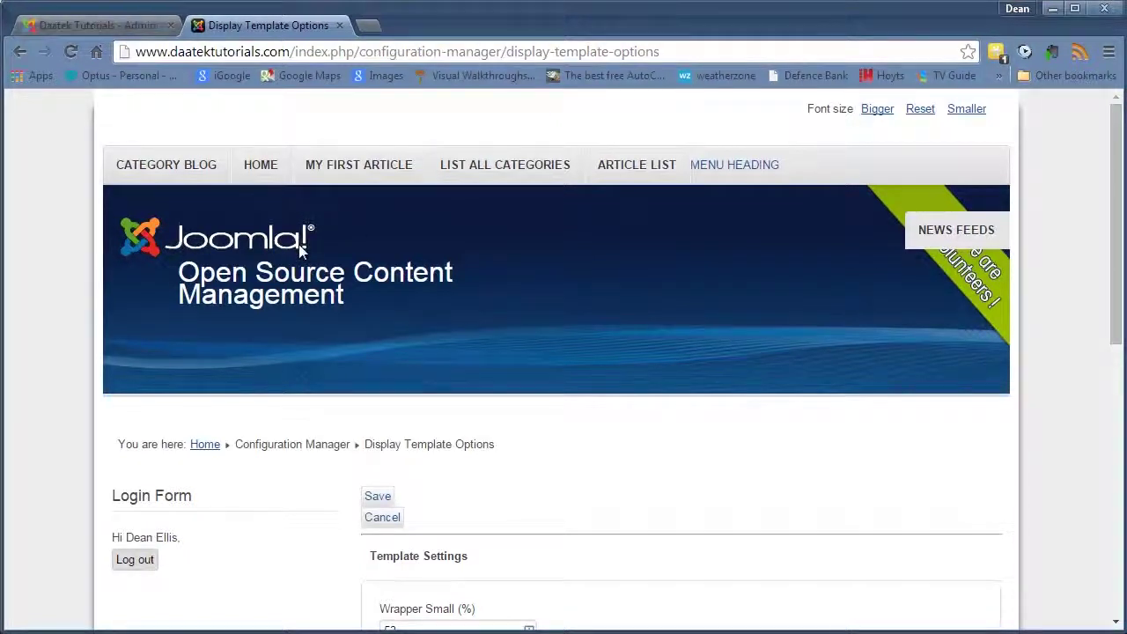
# Scroll the frontend template settings and reload the Display Template Options page, which now shows the not-authorised login form.
pyautogui.scroll(-5, 373, 246)
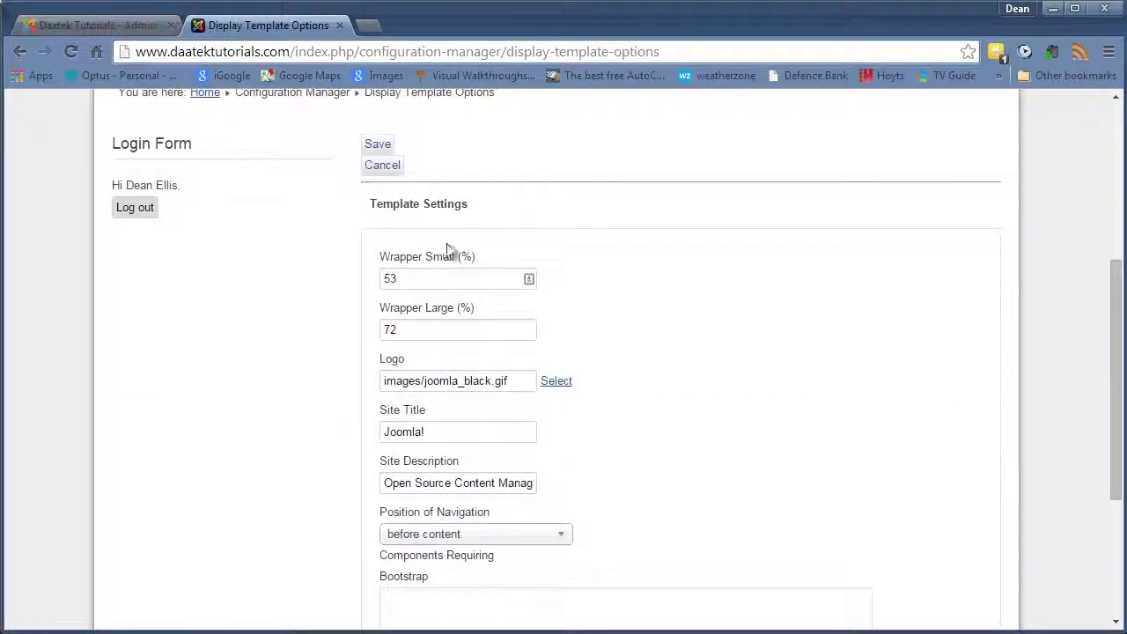
pyautogui.scroll(-3, 617, 322)
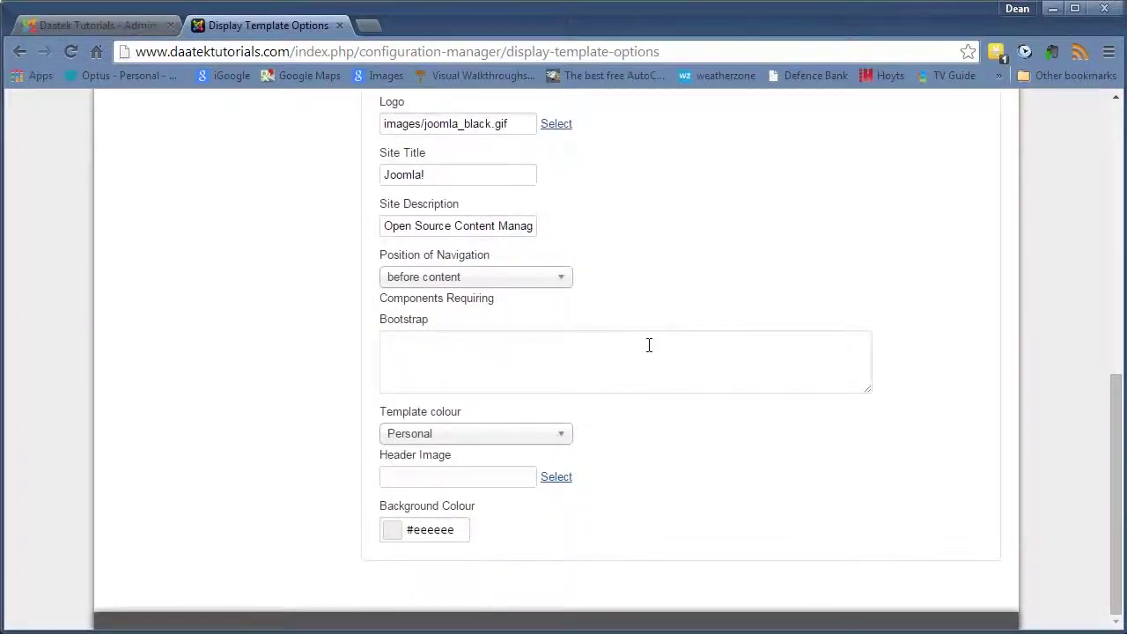
pyautogui.scroll(4, 649, 348)
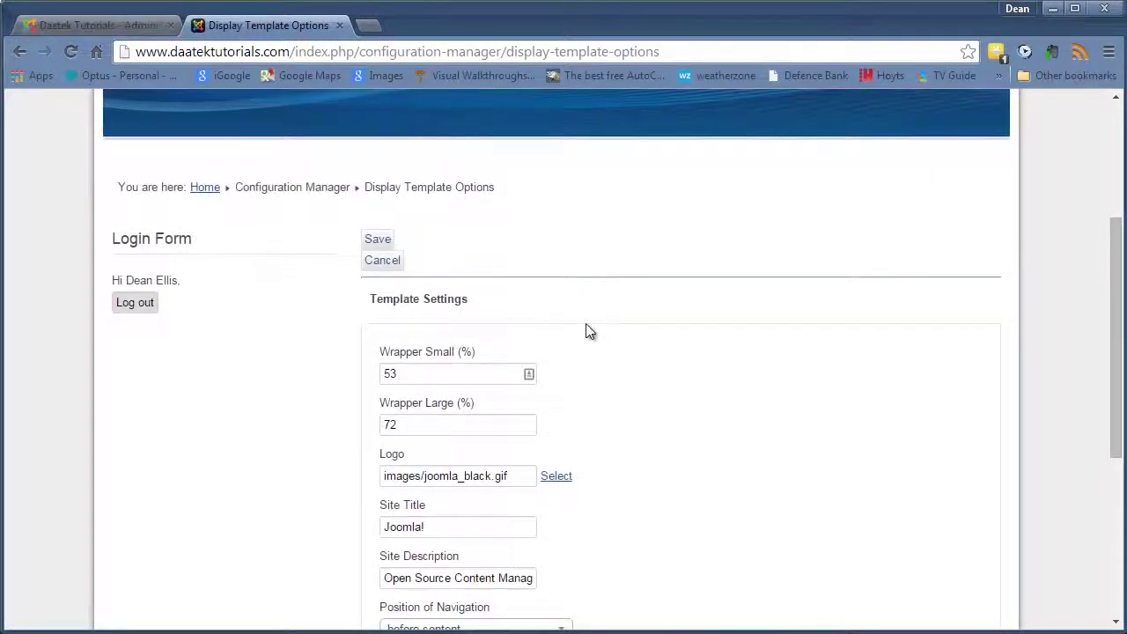
pyautogui.scroll(-4, 590, 330)
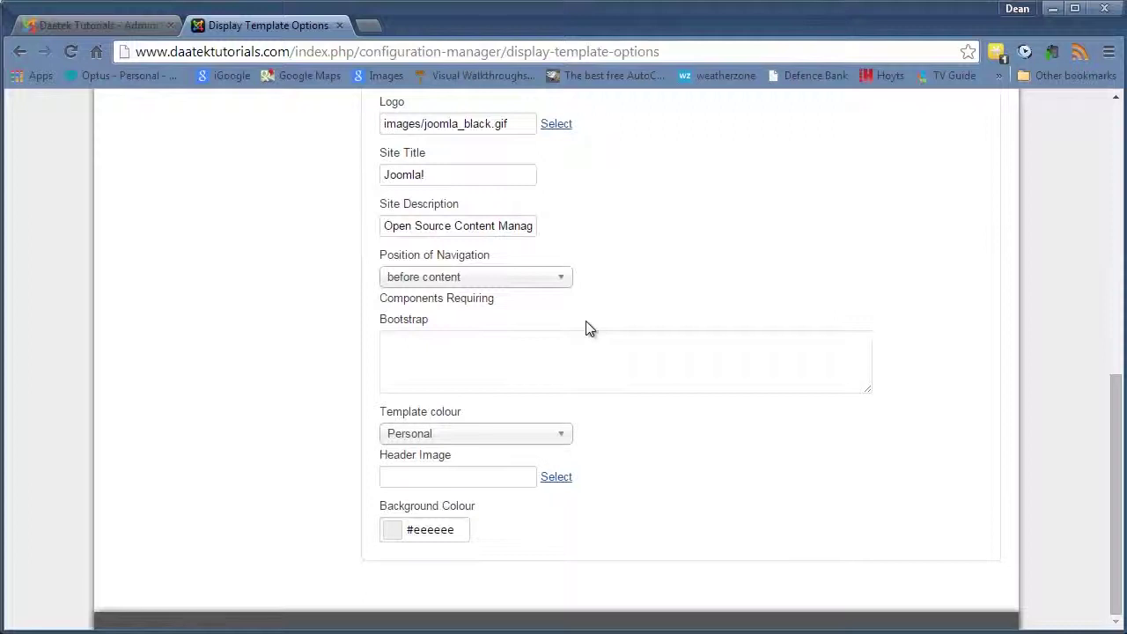
pyautogui.scroll(3, 590, 329)
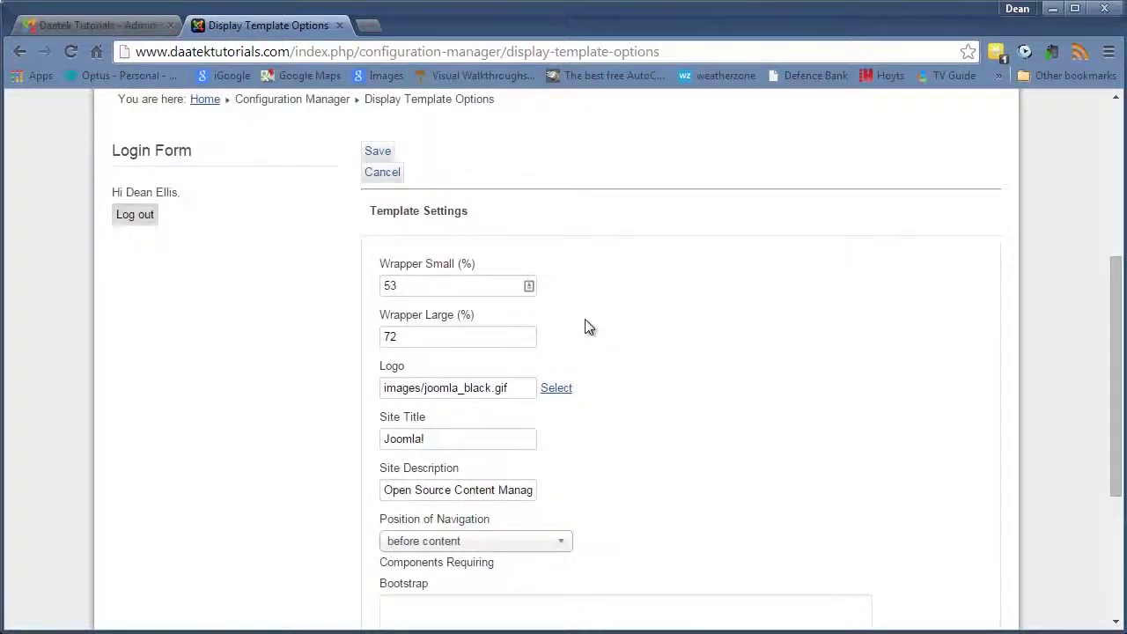
pyautogui.scroll(-3, 587, 324)
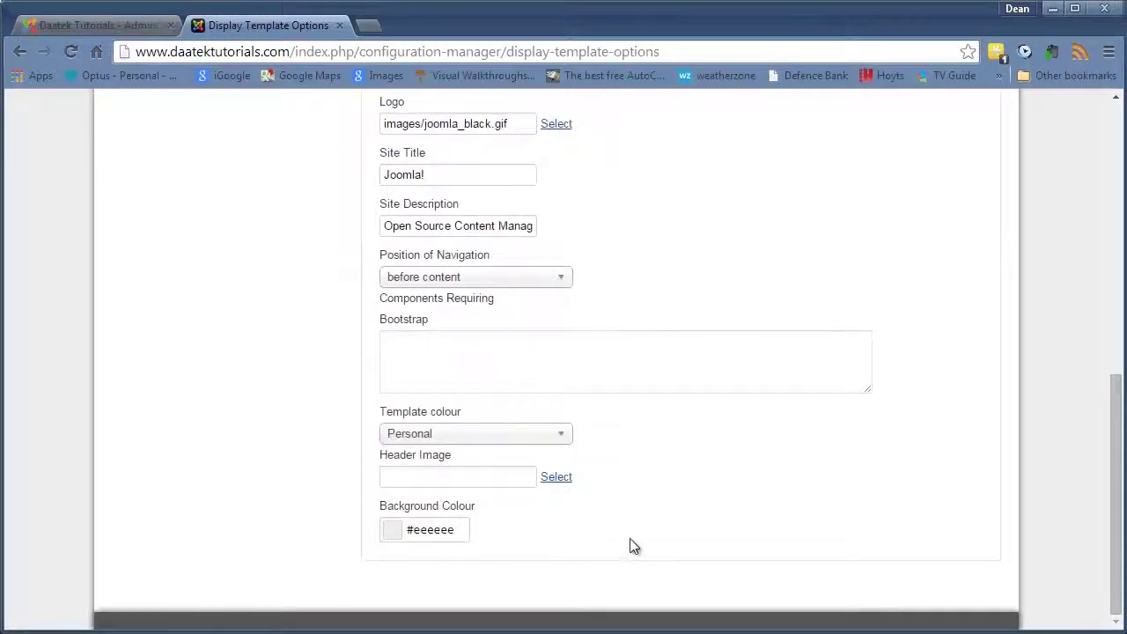
pyautogui.scroll(6, 631, 542)
pyautogui.scroll(1, 637, 513)
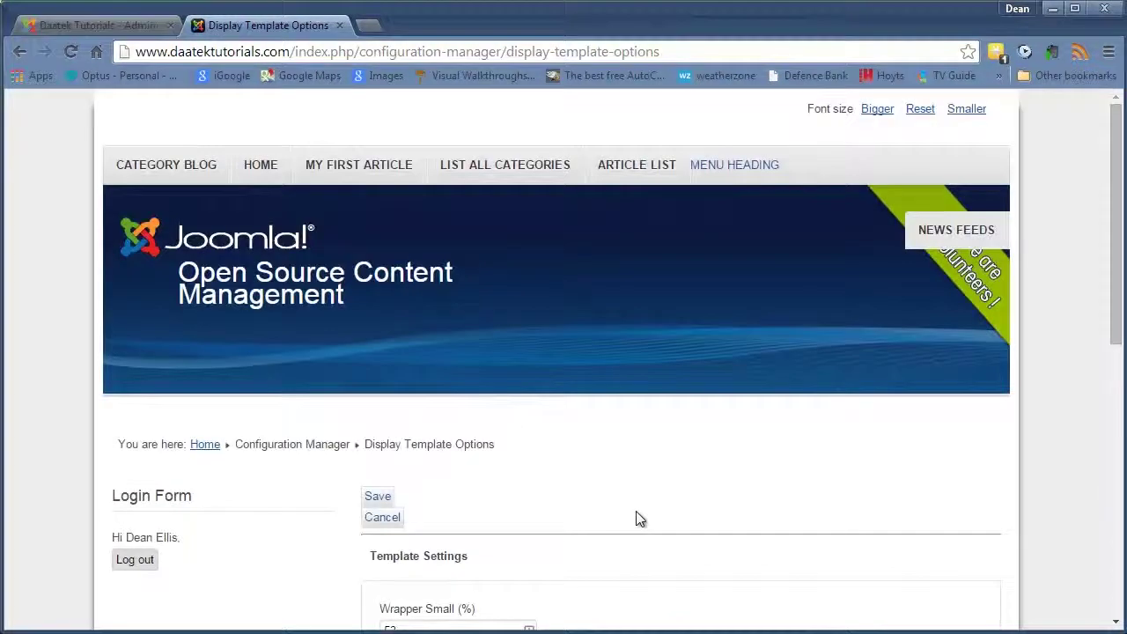
pyautogui.scroll(-3, 636, 515)
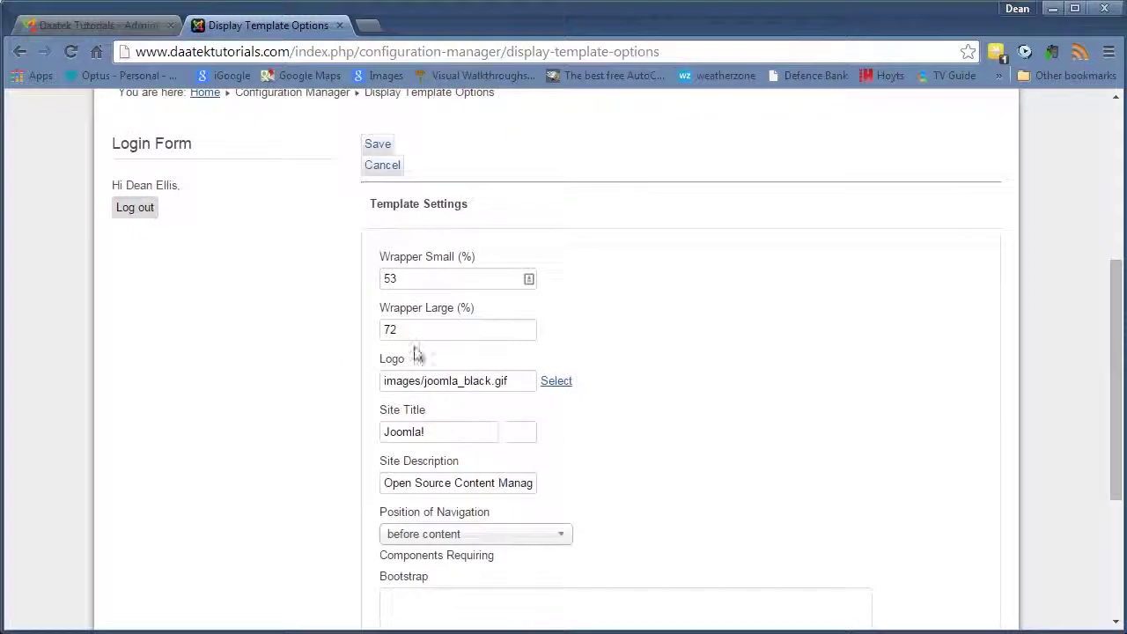
pyautogui.scroll(-2, 421, 378)
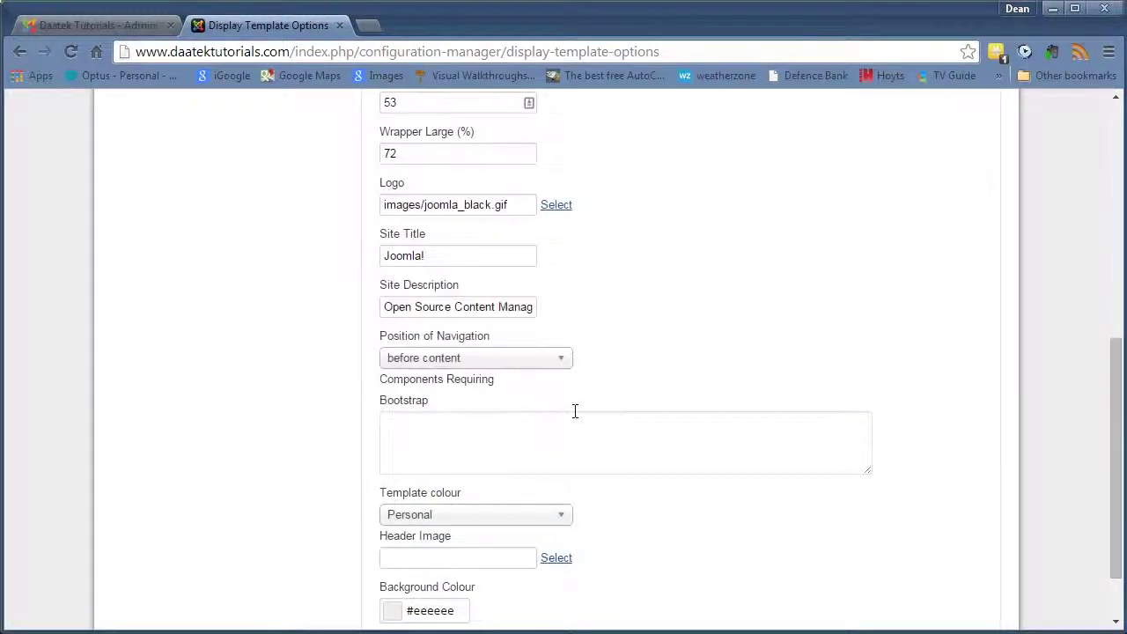
pyautogui.scroll(-1, 573, 414)
pyautogui.scroll(1, 652, 448)
pyautogui.press('F5')
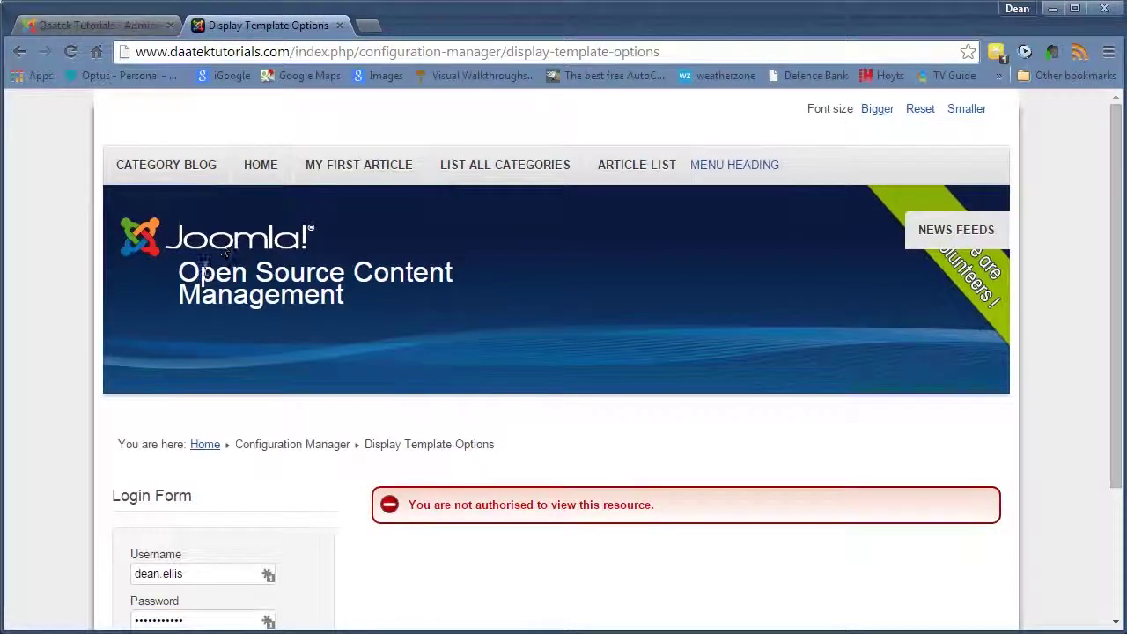
pyautogui.click(99, 25)
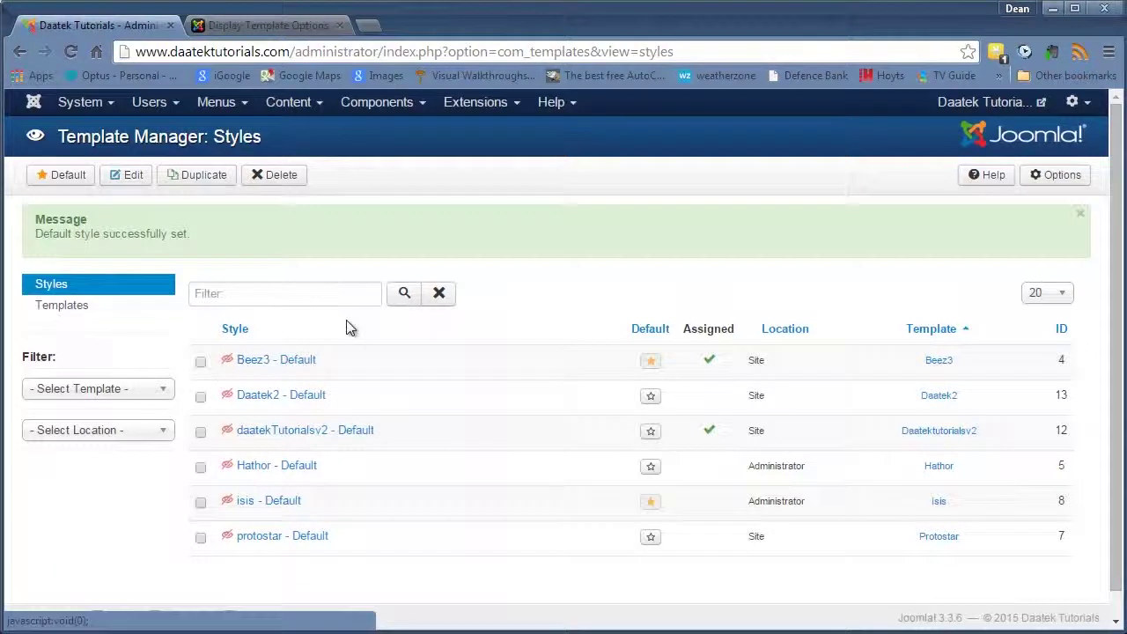
pyautogui.hotkey('ctrl', 'Tab')
pyautogui.scroll(-2, 388, 338)
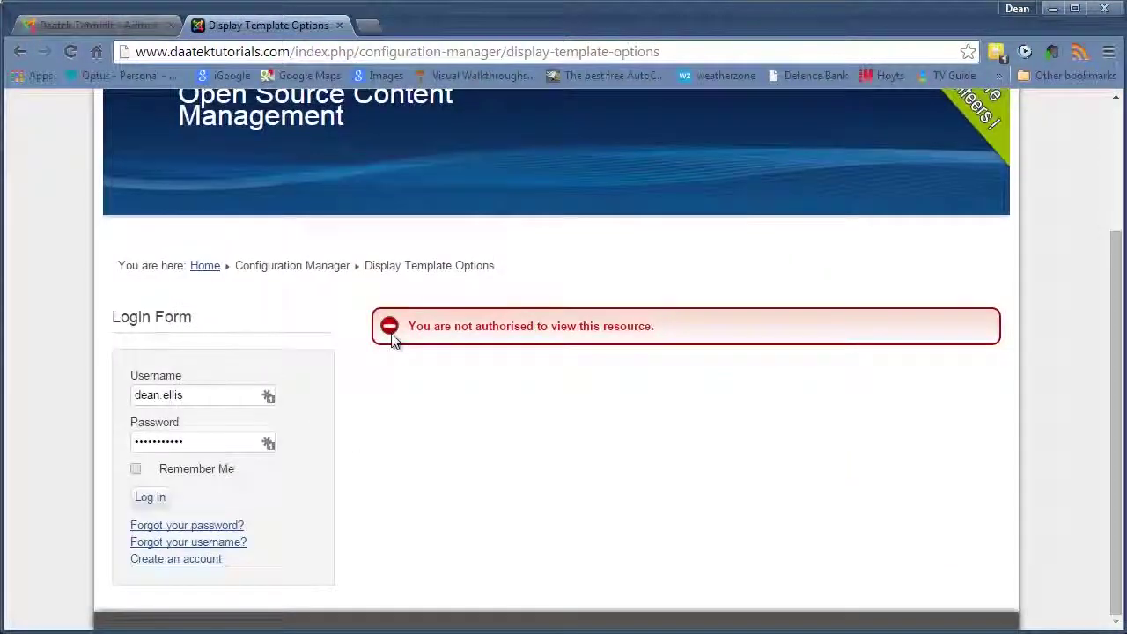
pyautogui.scroll(2, 389, 335)
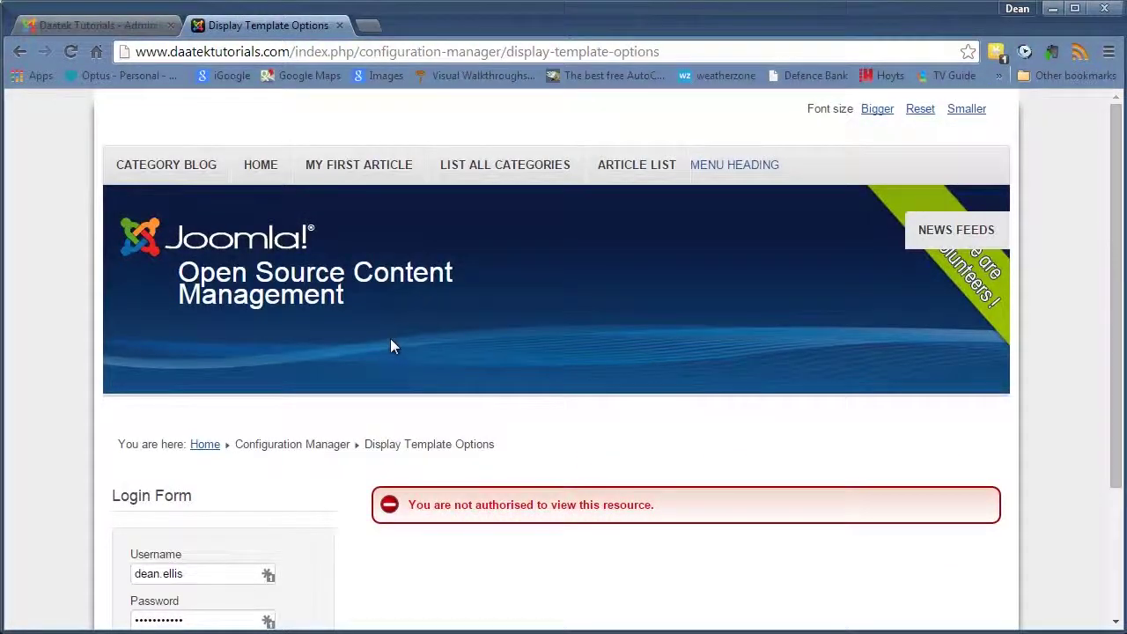